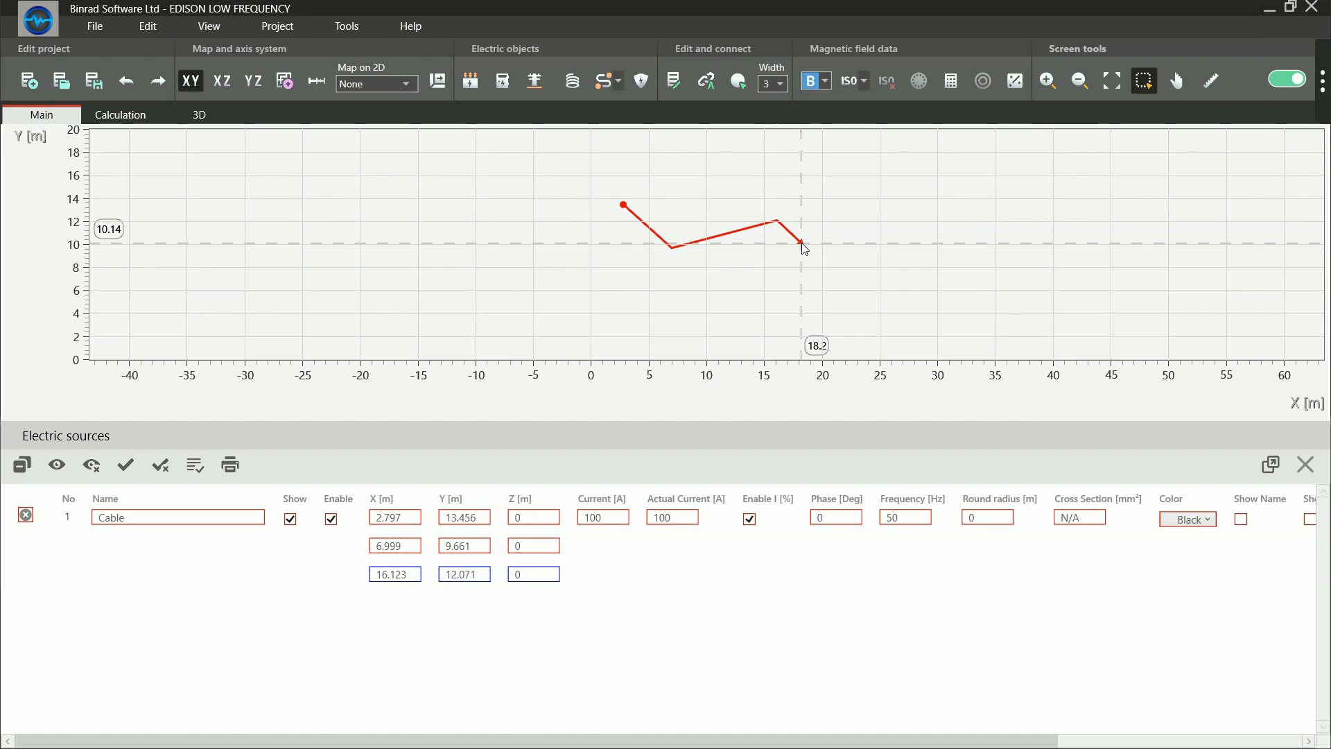
Finish drawing the three-point cable and set its first point's X coordinate to 11 m
right_click(801, 243)
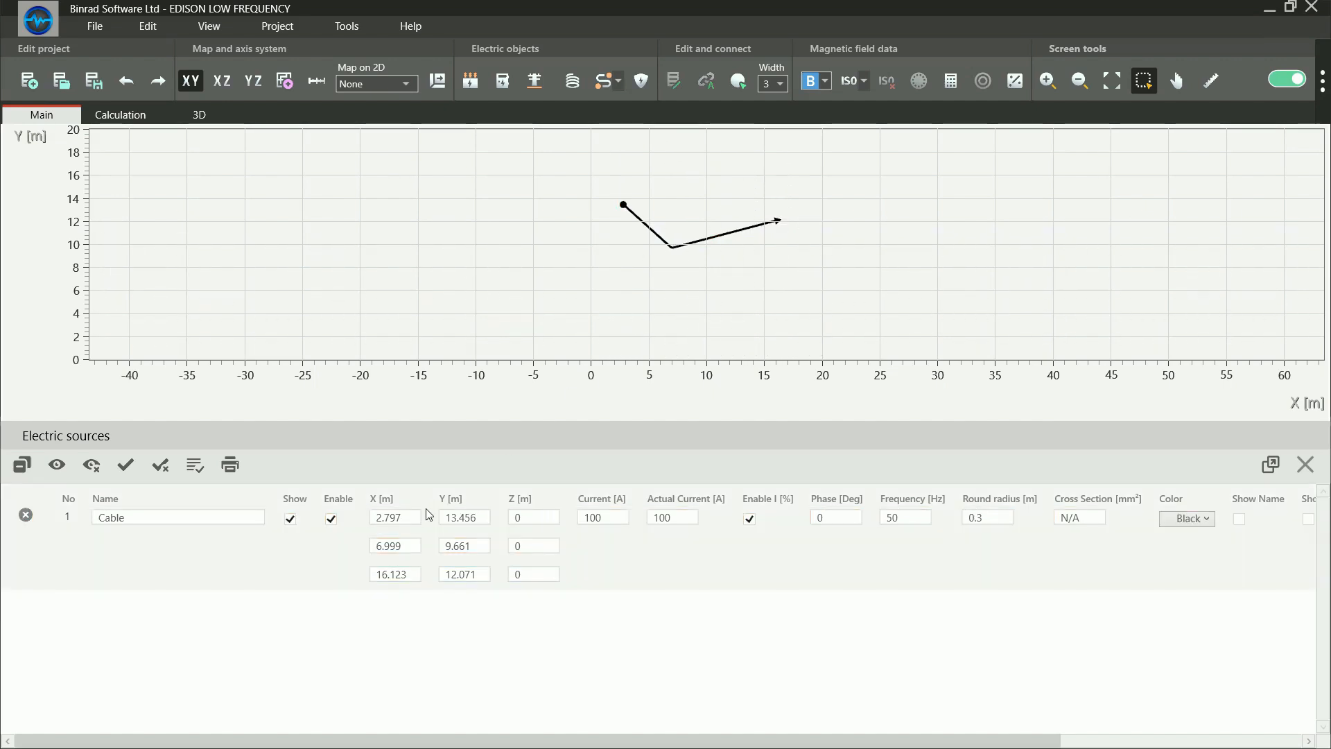
click(477, 517)
click(602, 515)
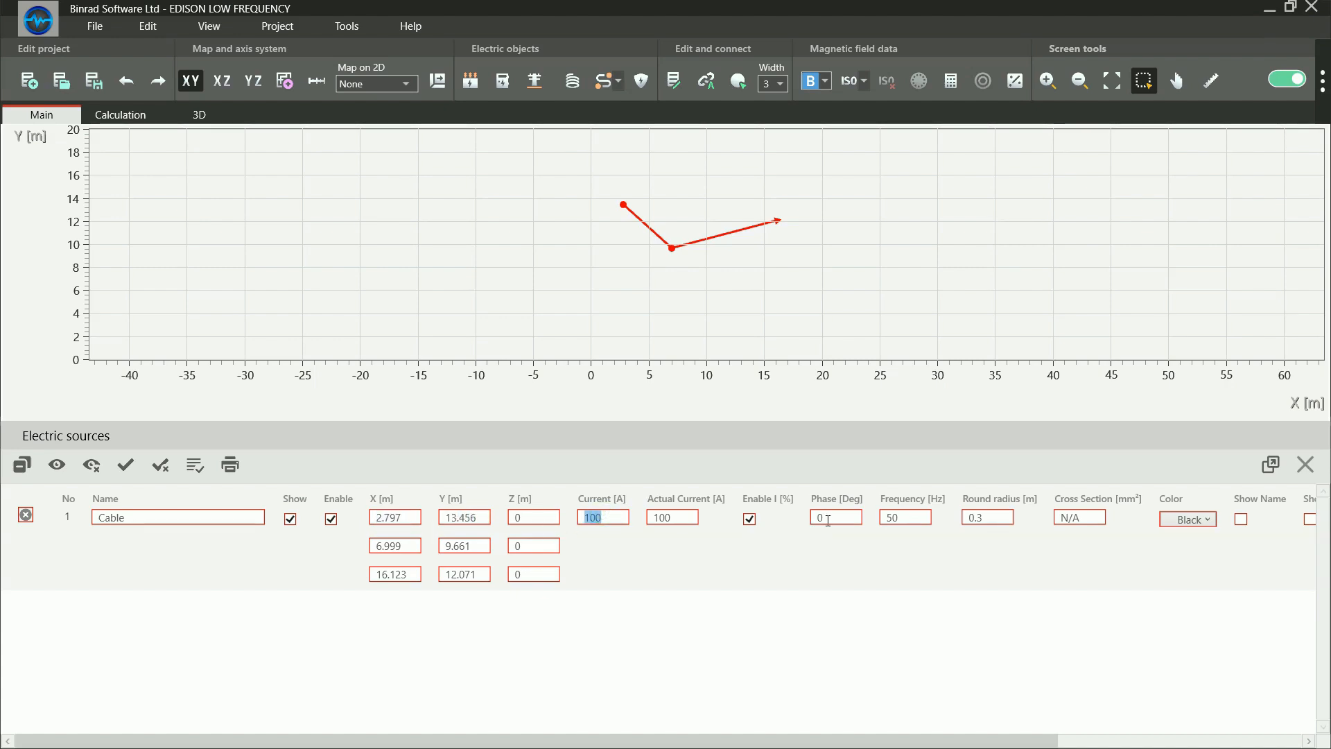
click(402, 519)
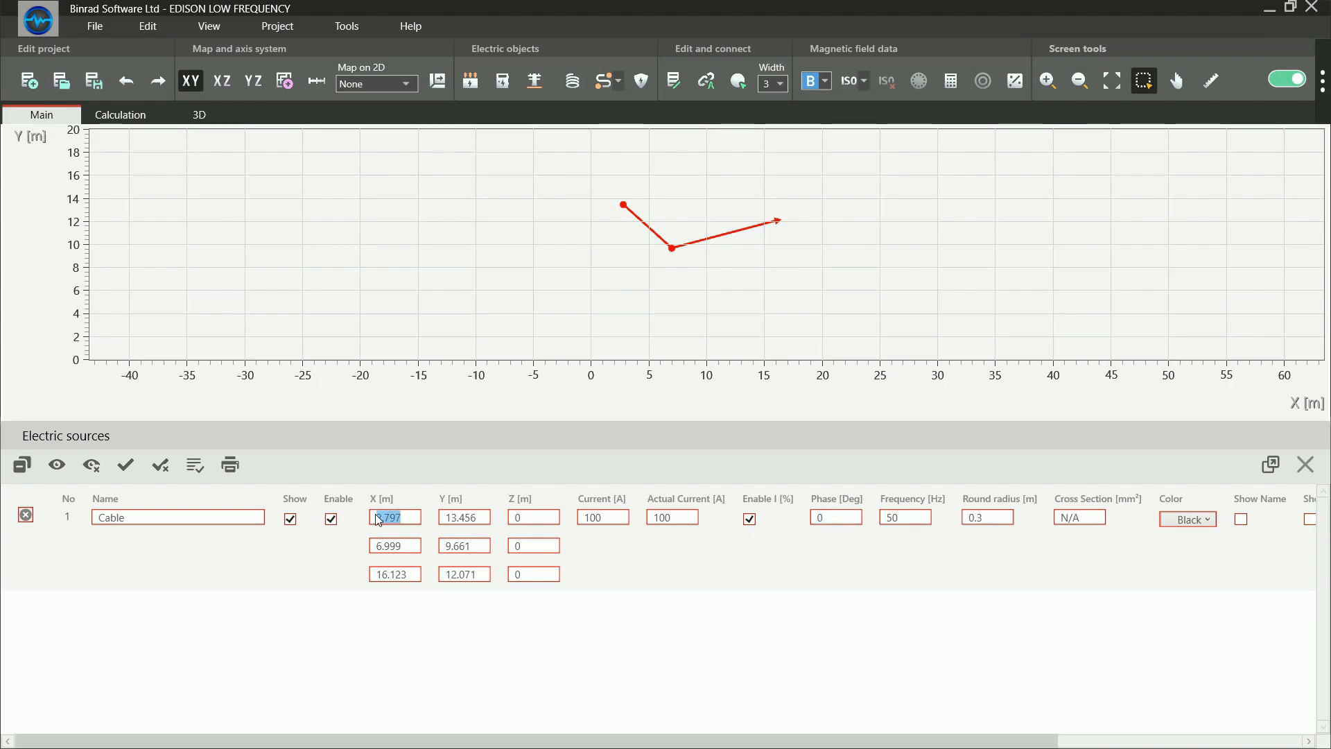
text(11)
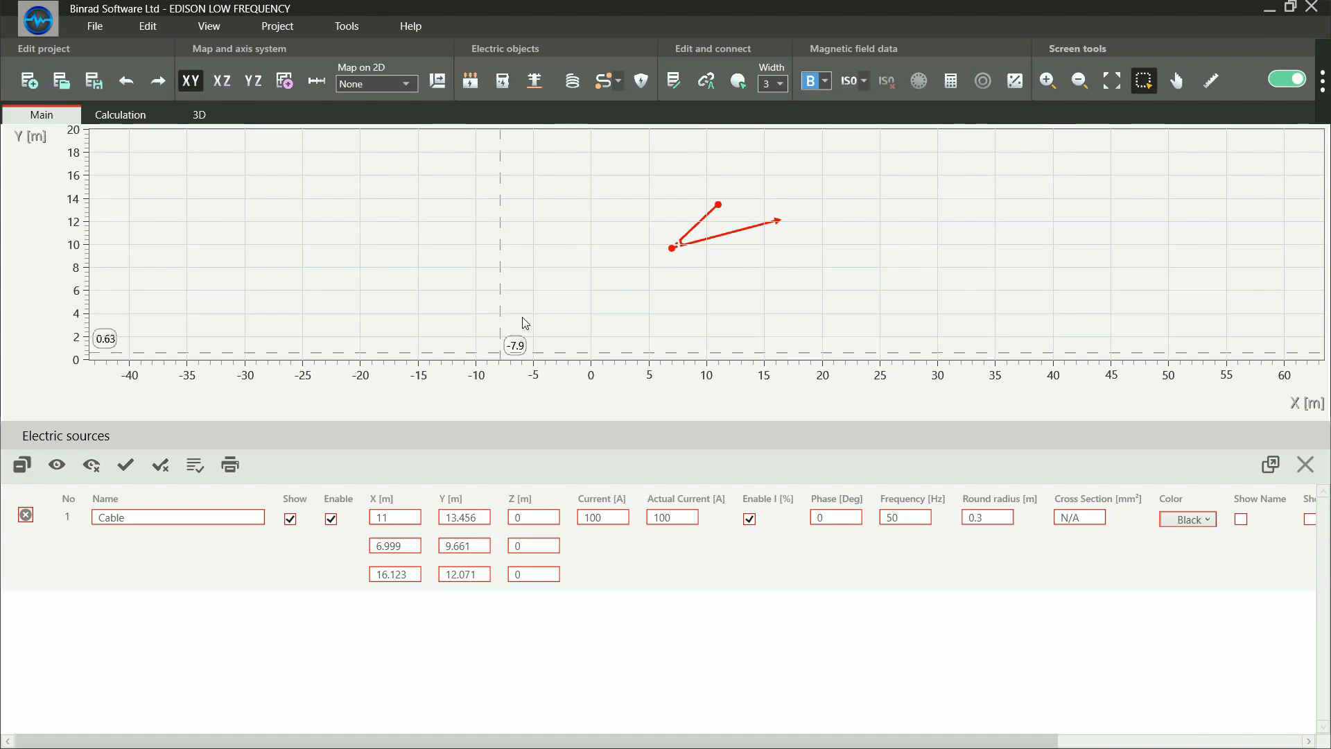
click(585, 287)
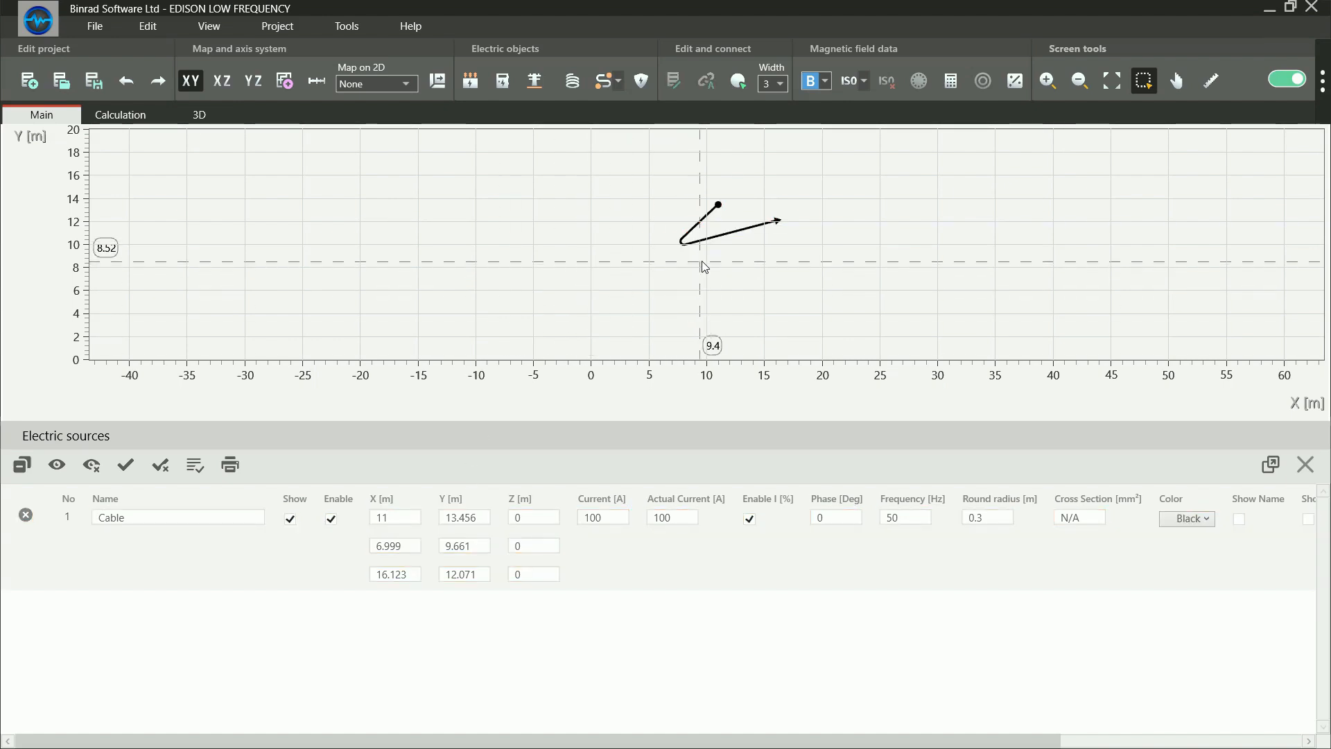
Move the whole cable to start at about X -5, Y 15.1 m, and relocate its middle point to about X -0.3, Y 7.5 m
drag(728, 241, 525, 204)
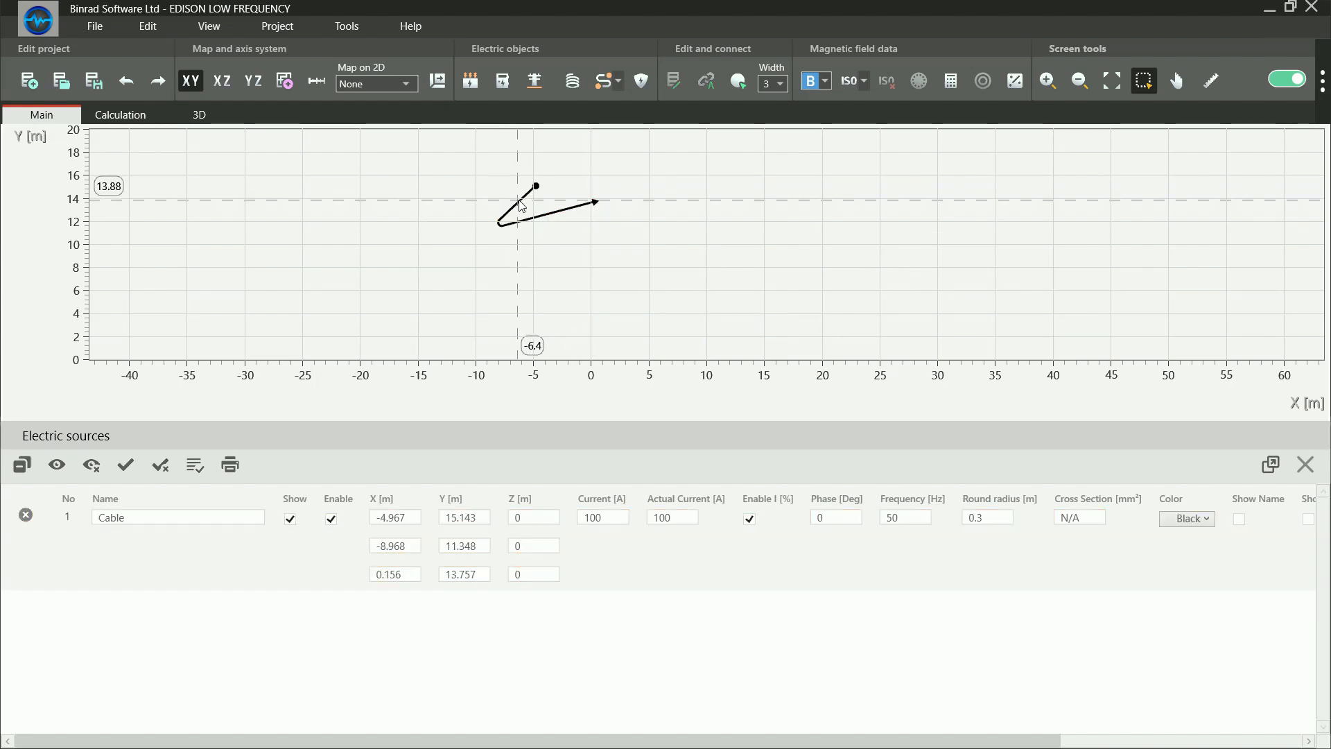
click(518, 204)
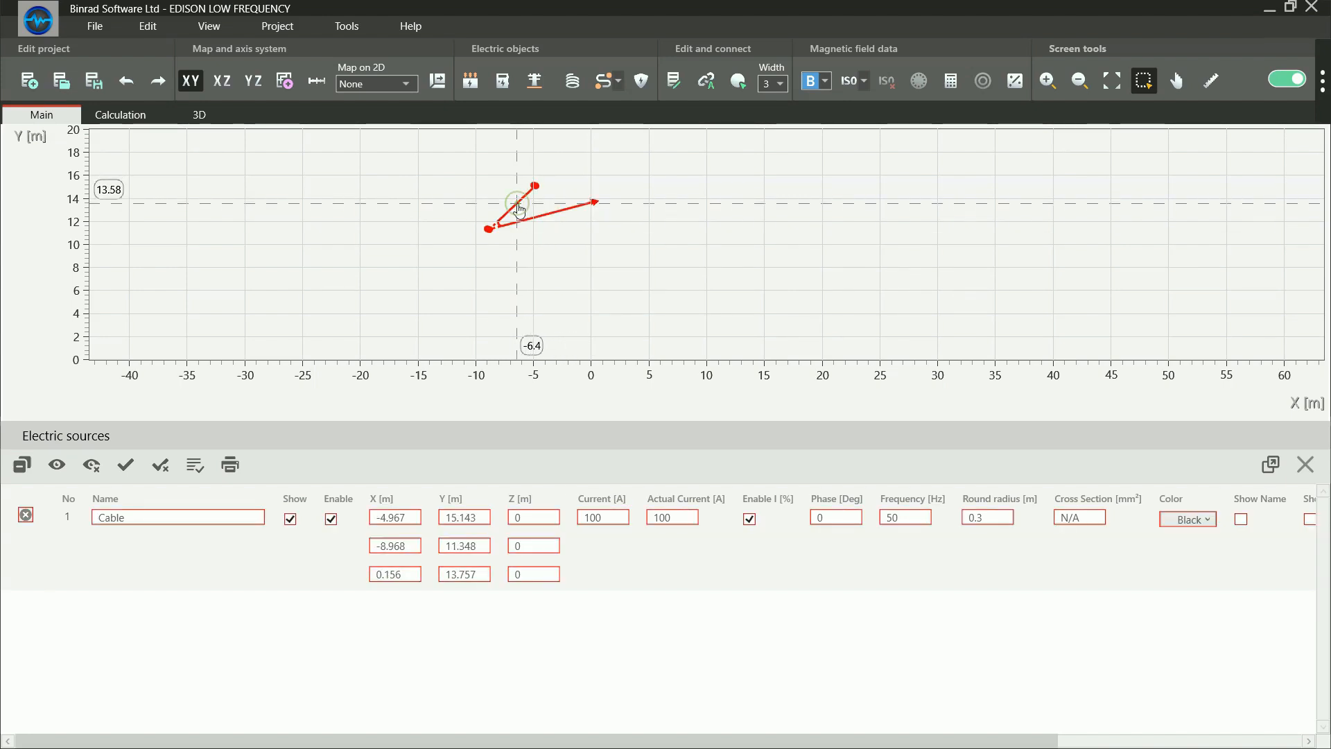
mouse_move(489, 236)
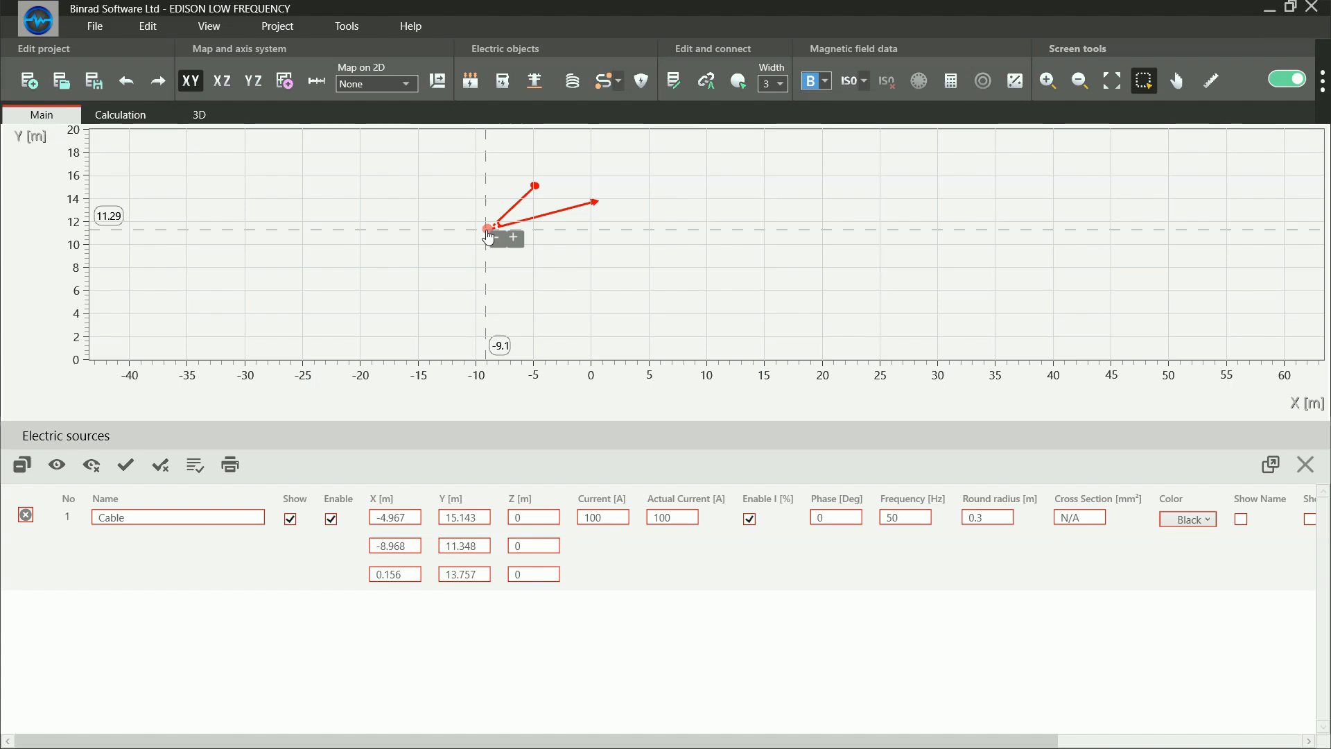
drag(490, 236, 588, 282)
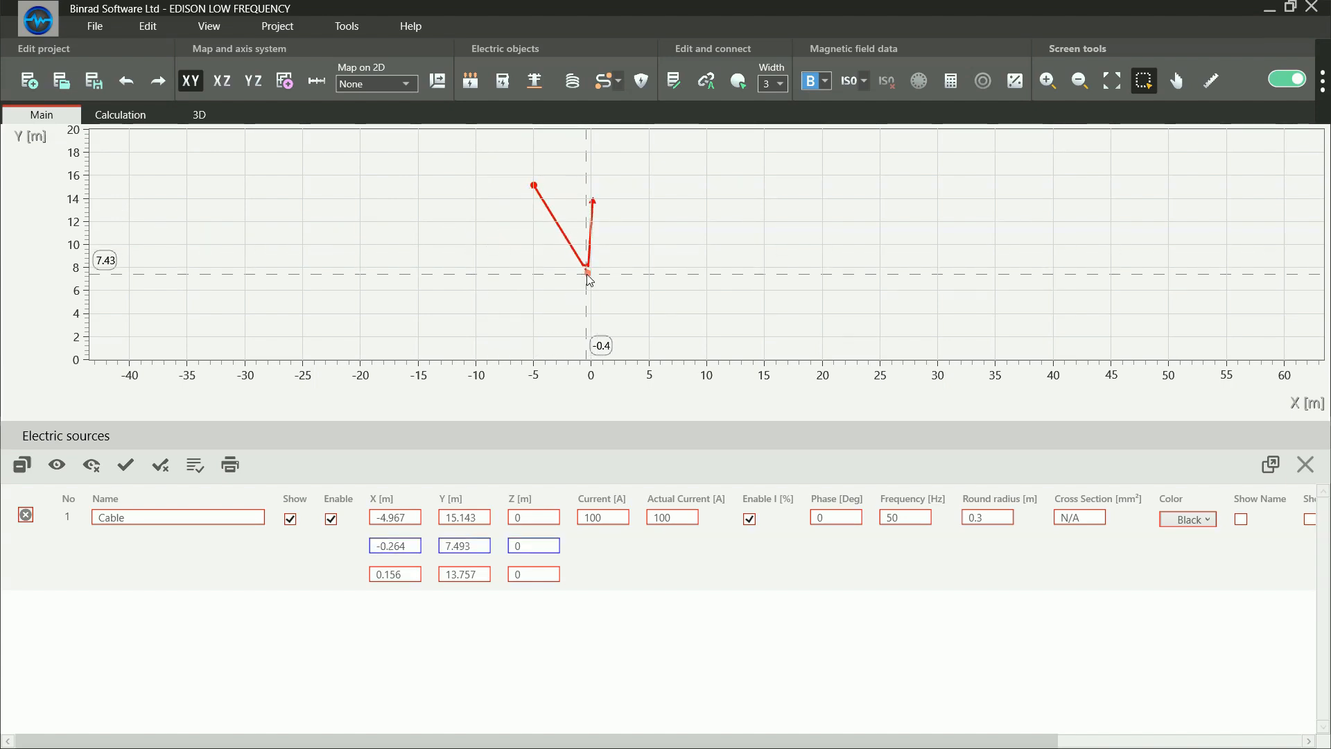
Insert an extra cable point at about X -10.3, Y 8.7 m, and remove the original corner point beside it
mouse_move(590, 282)
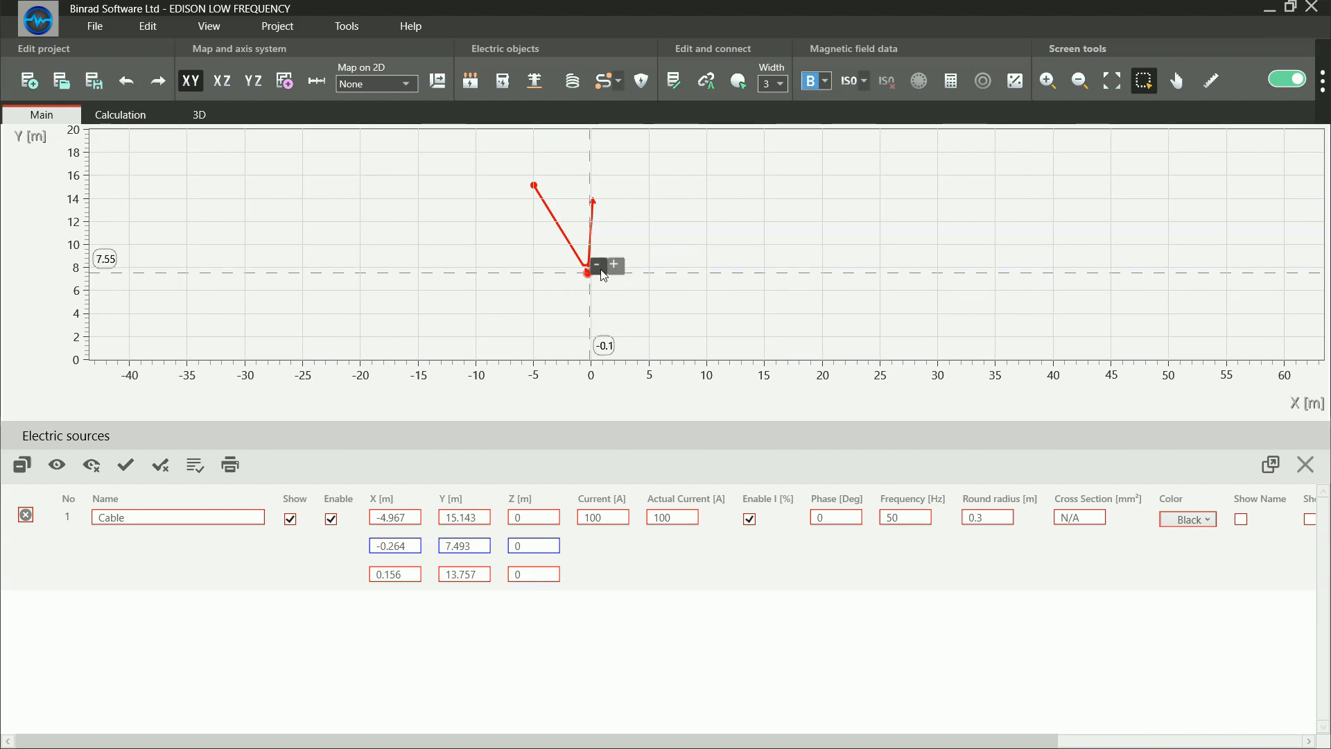
click(615, 267)
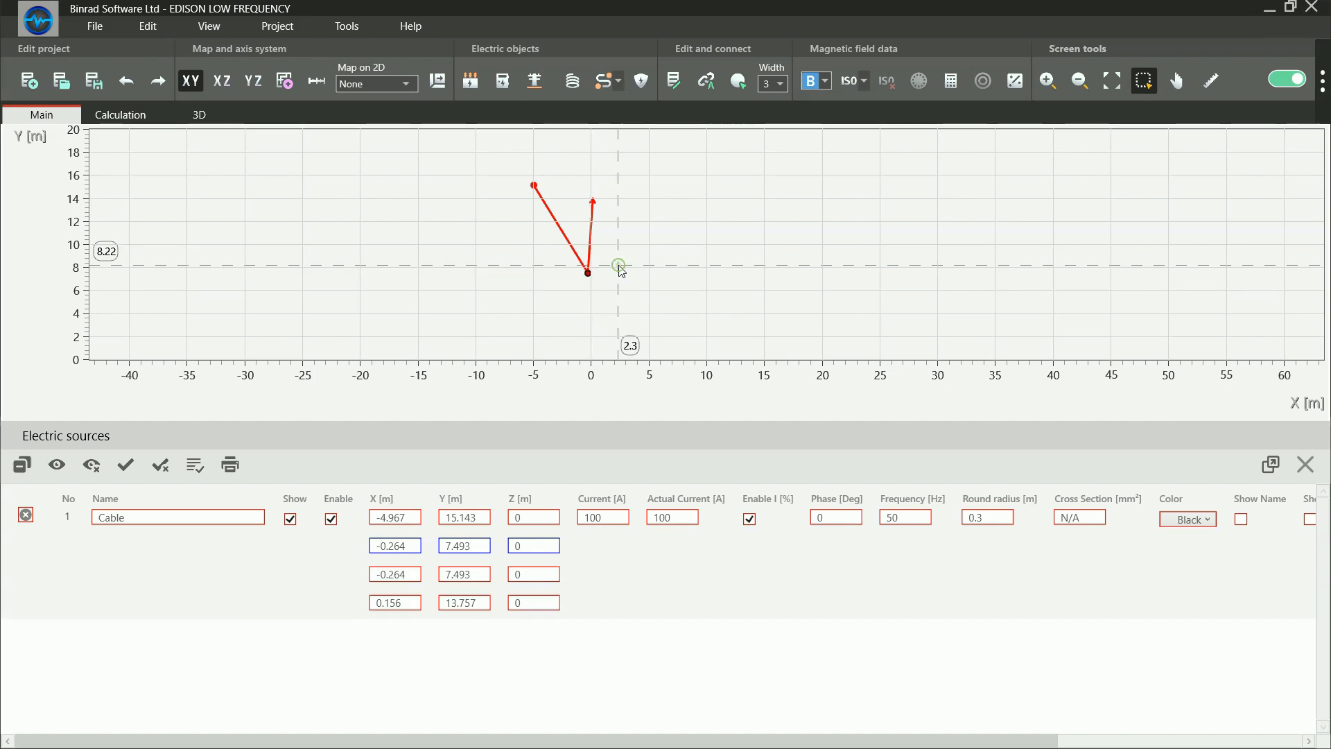
drag(587, 272, 472, 259)
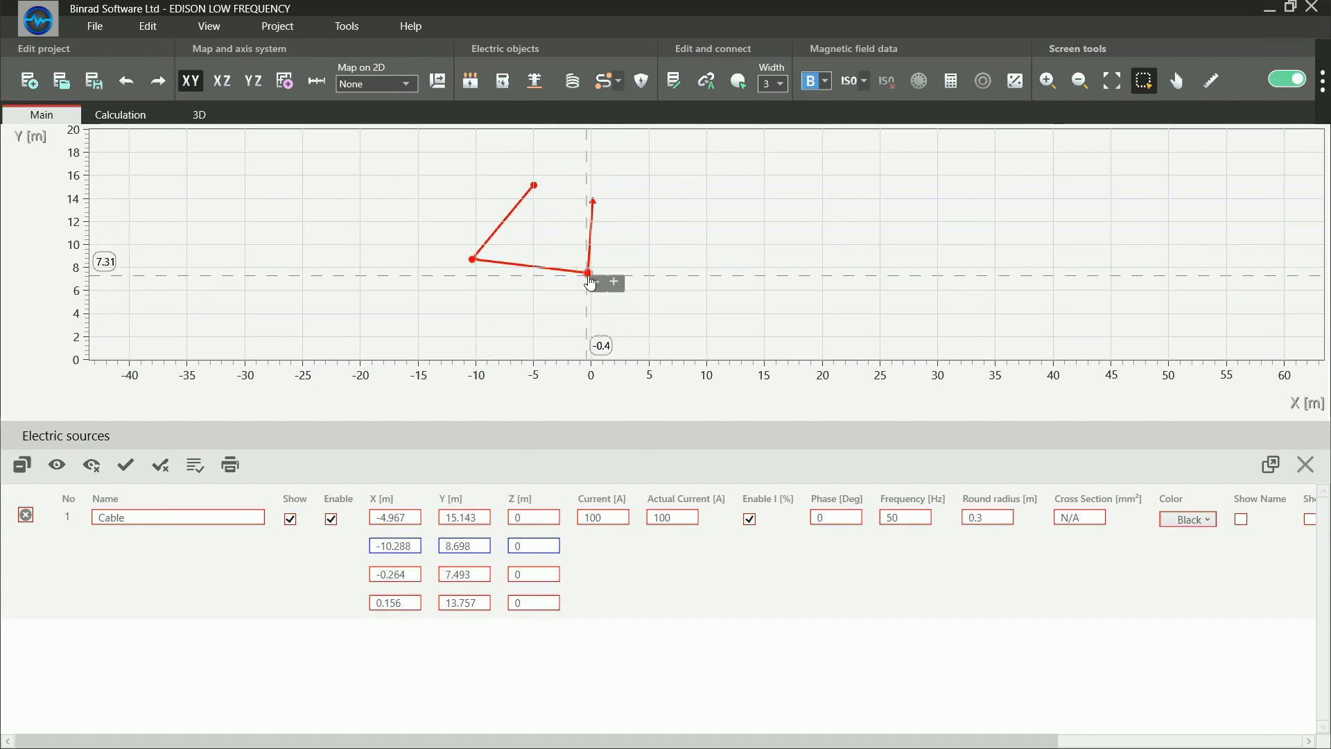
drag(592, 282, 616, 276)
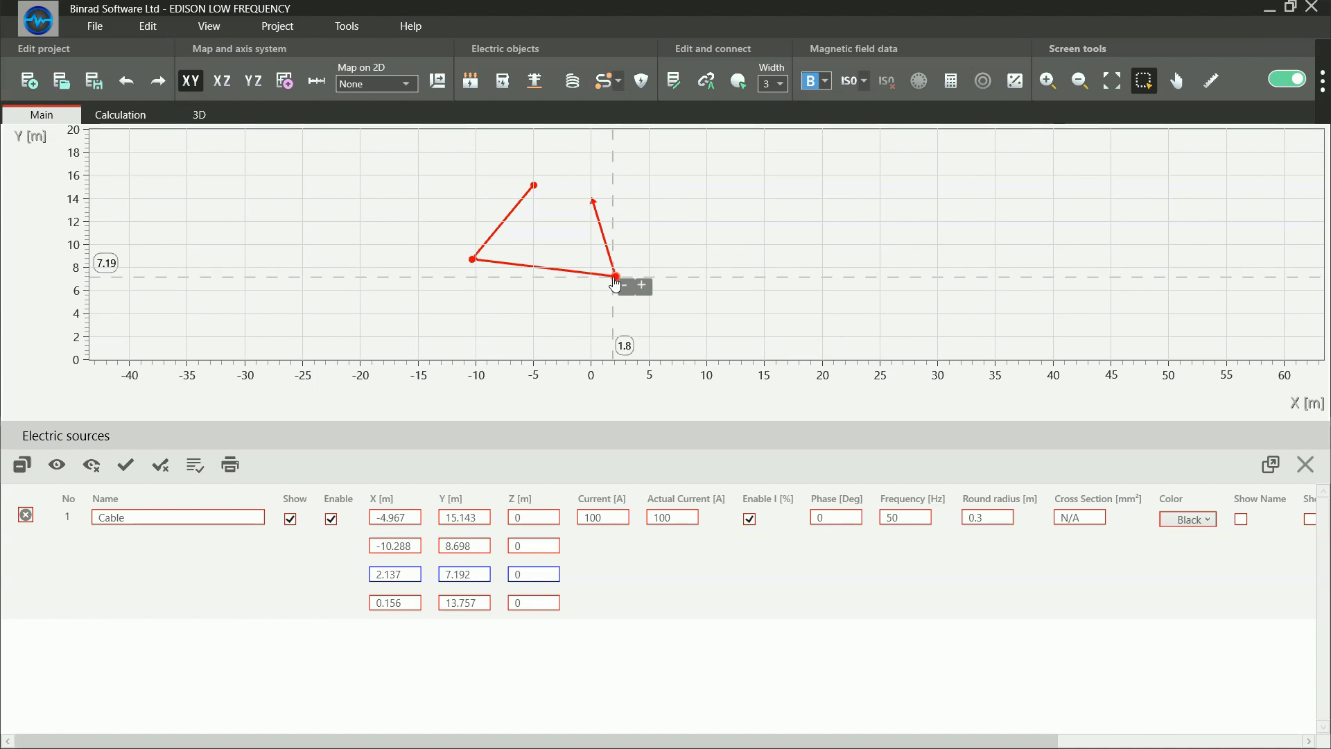
click(626, 287)
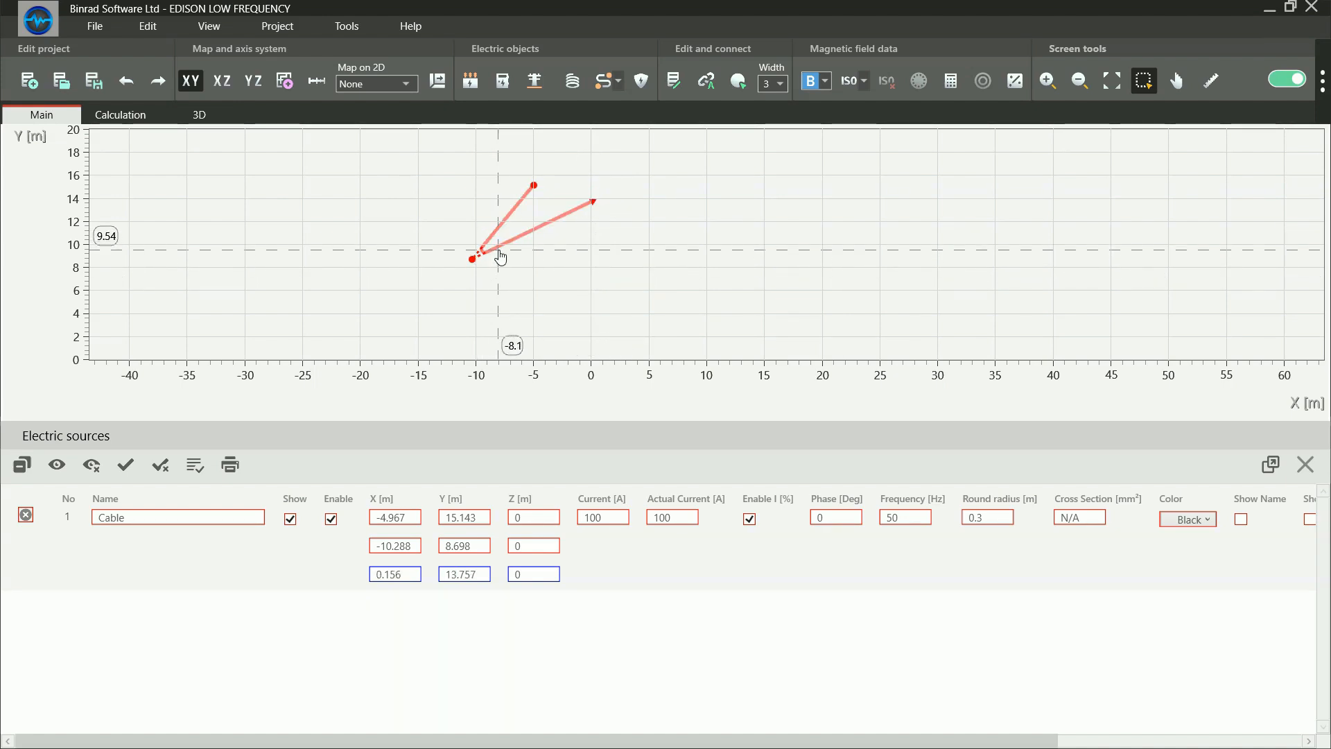
Remove the cable's middle point and move the remaining straight segment to start at about X -6.1, Y 12.3 m
double_click(457, 545)
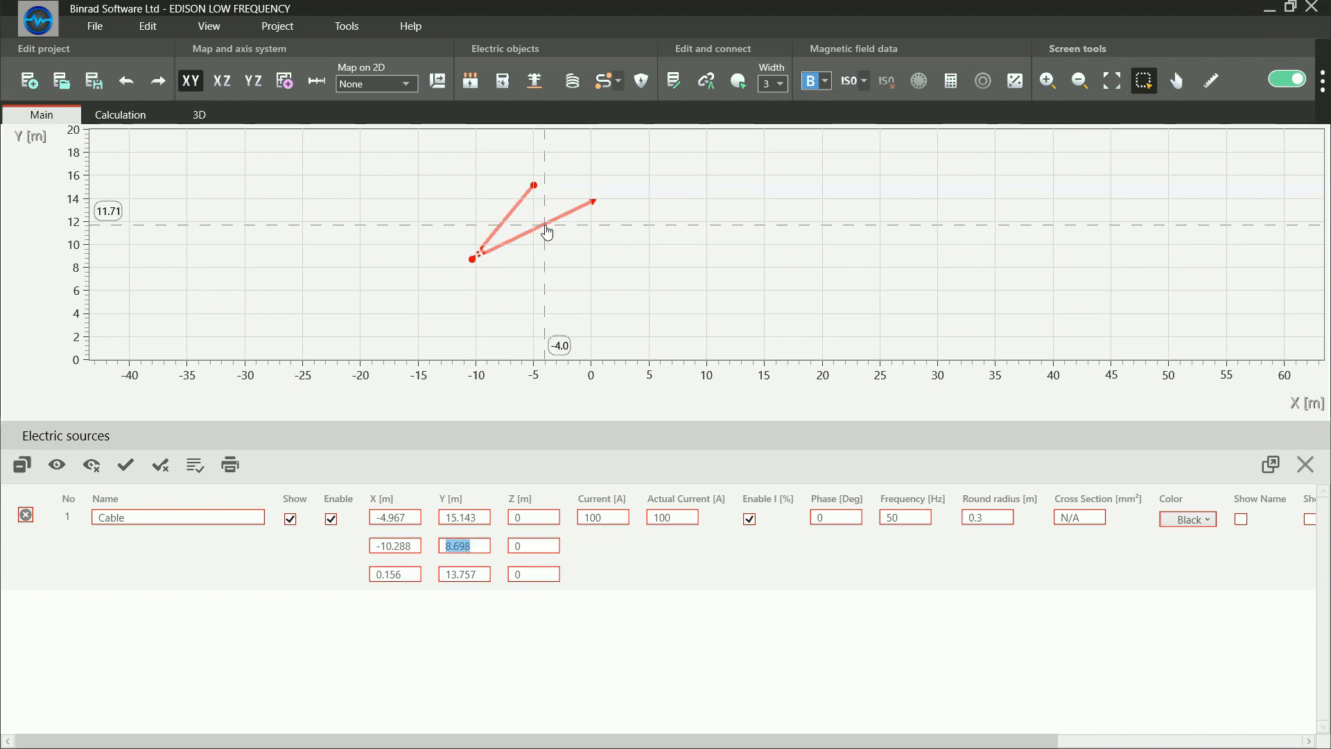
drag(546, 228, 610, 235)
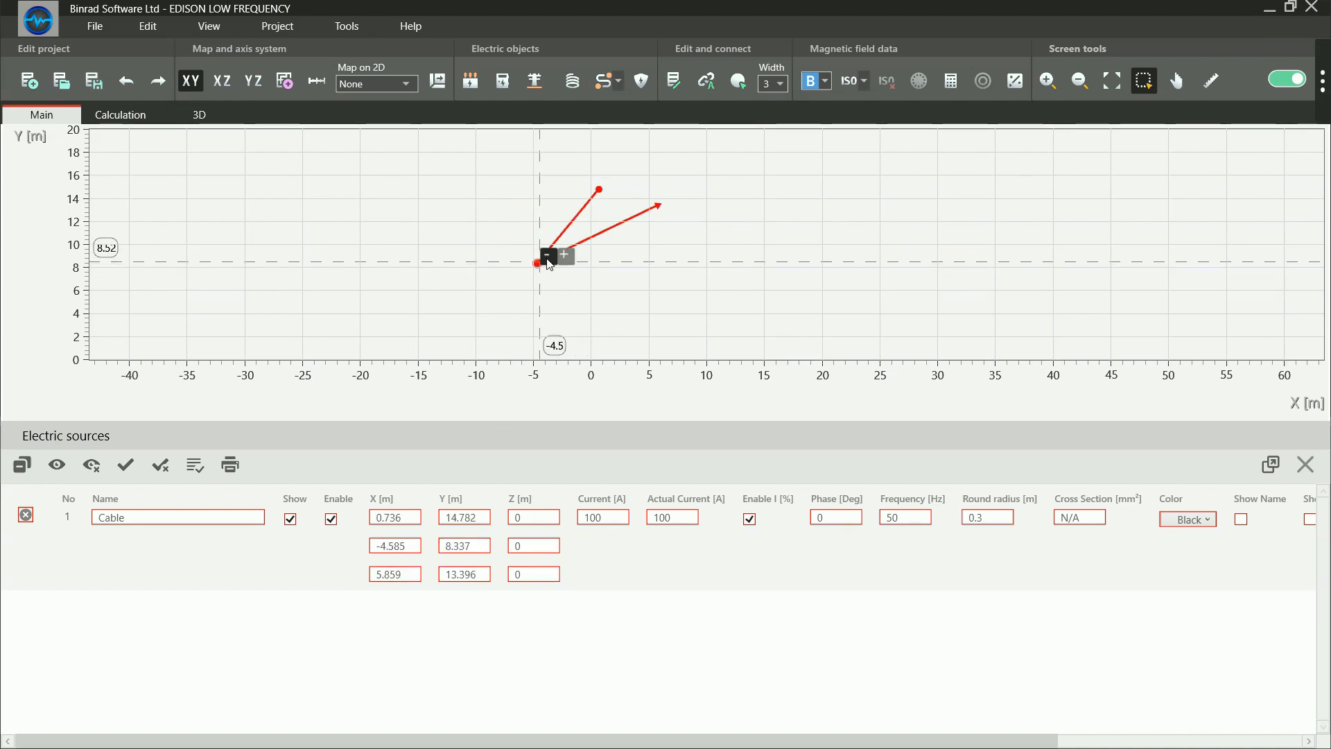
click(547, 255)
drag(642, 201, 558, 231)
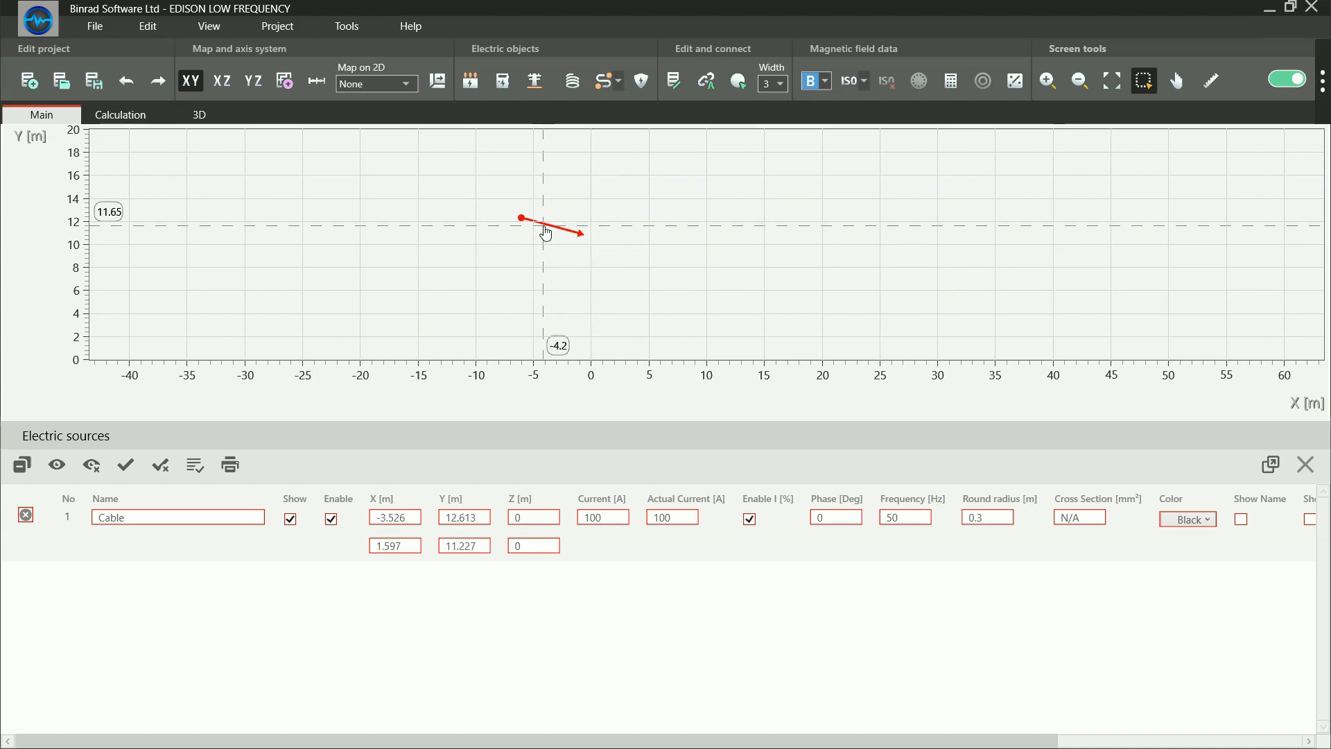
Raise the cable to about Z 0.05 m in the YZ plane and inspect it from an angle in 3D
click(222, 83)
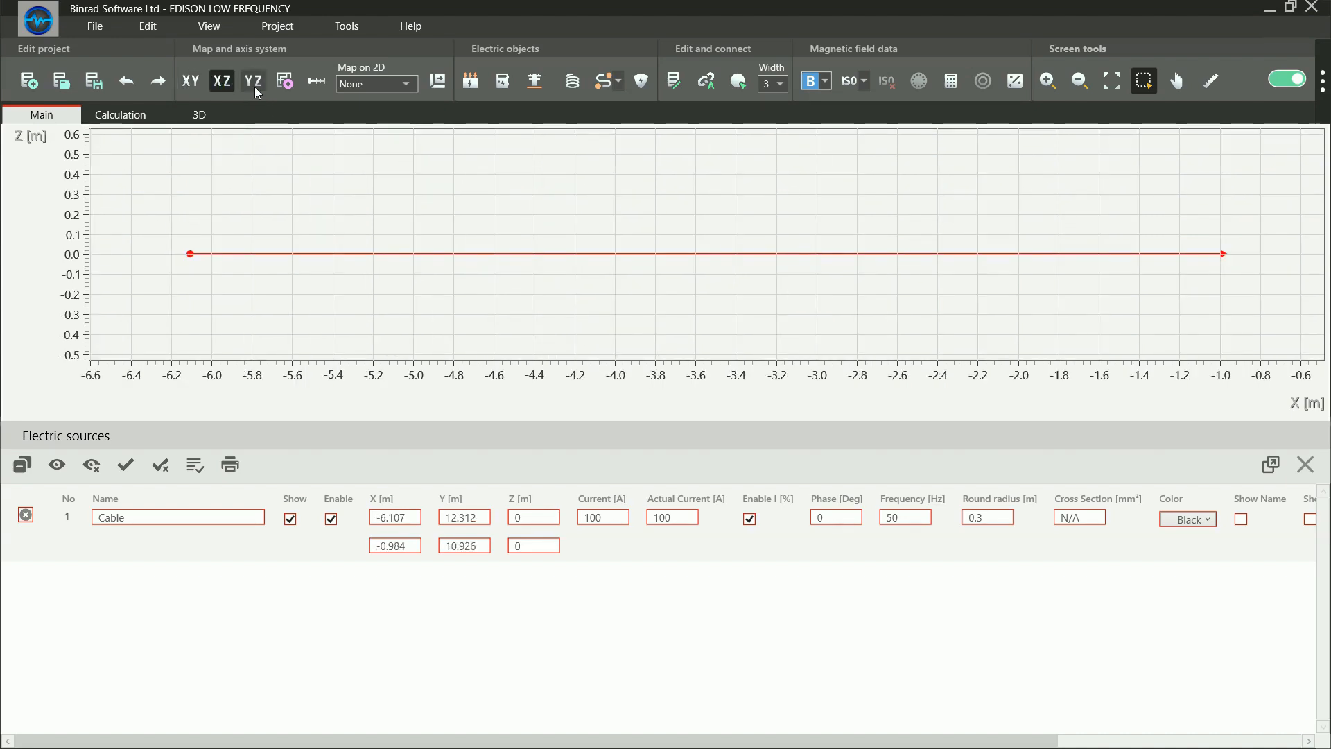
click(253, 84)
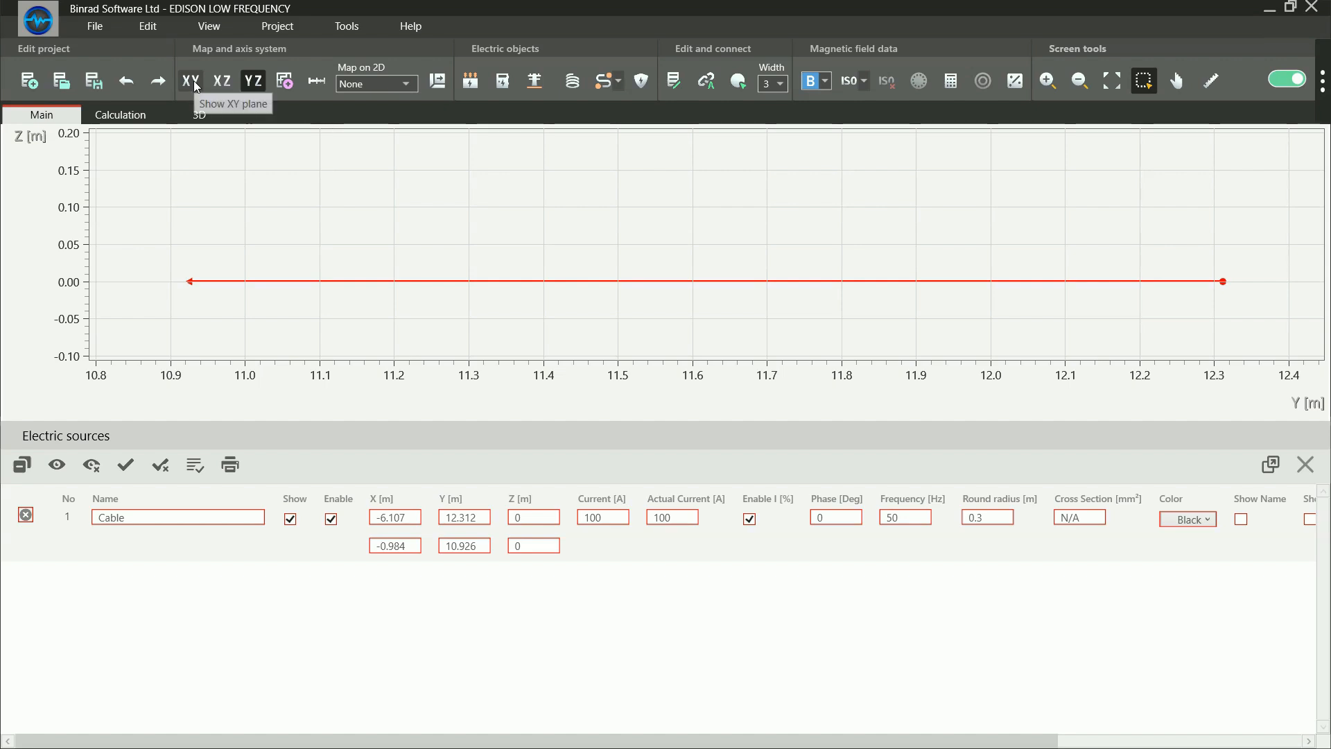
drag(277, 282, 278, 246)
click(207, 118)
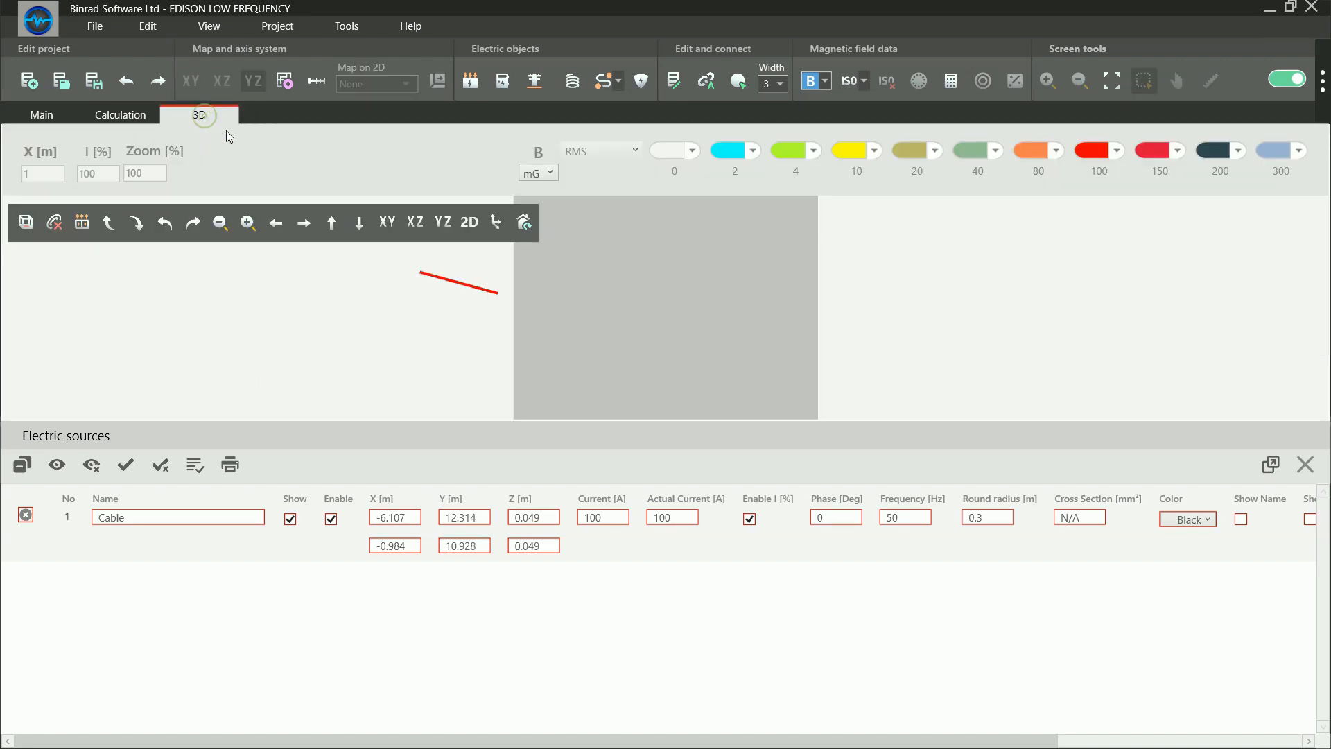
drag(513, 335, 526, 375)
click(524, 371)
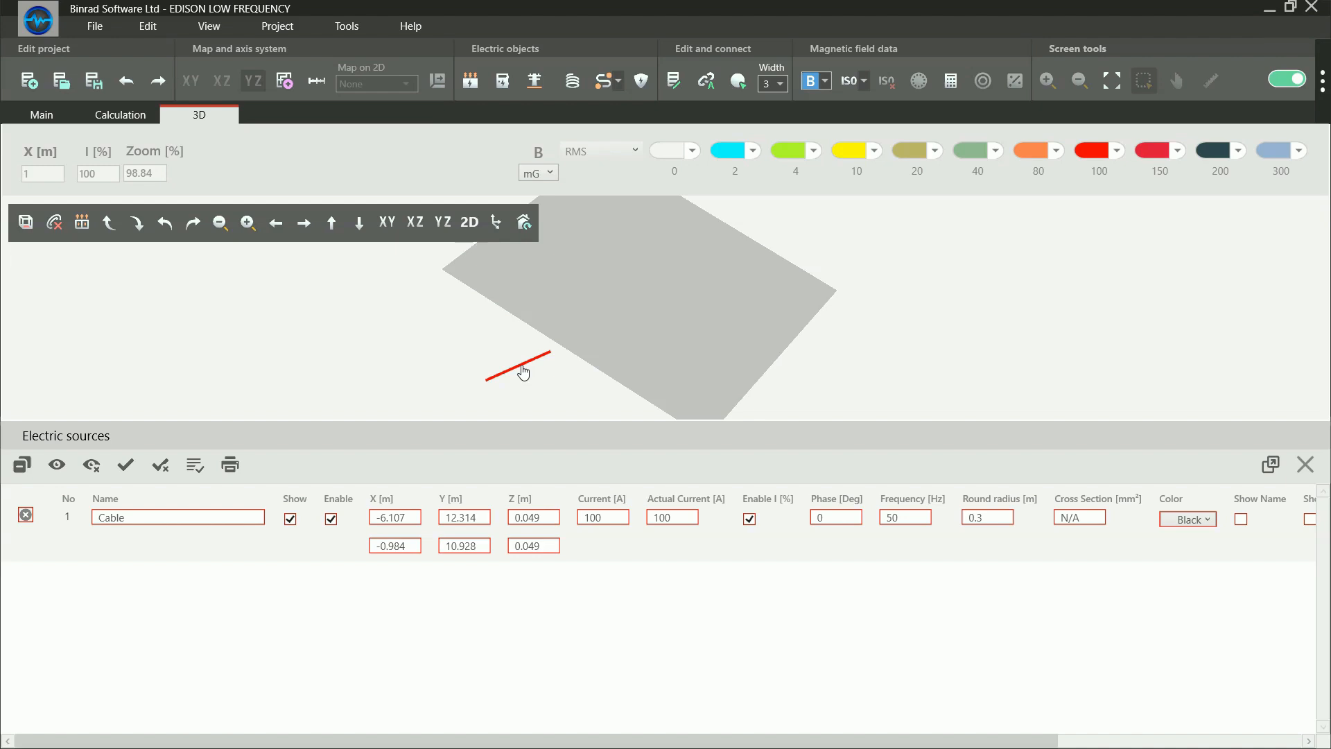
key(Delete)
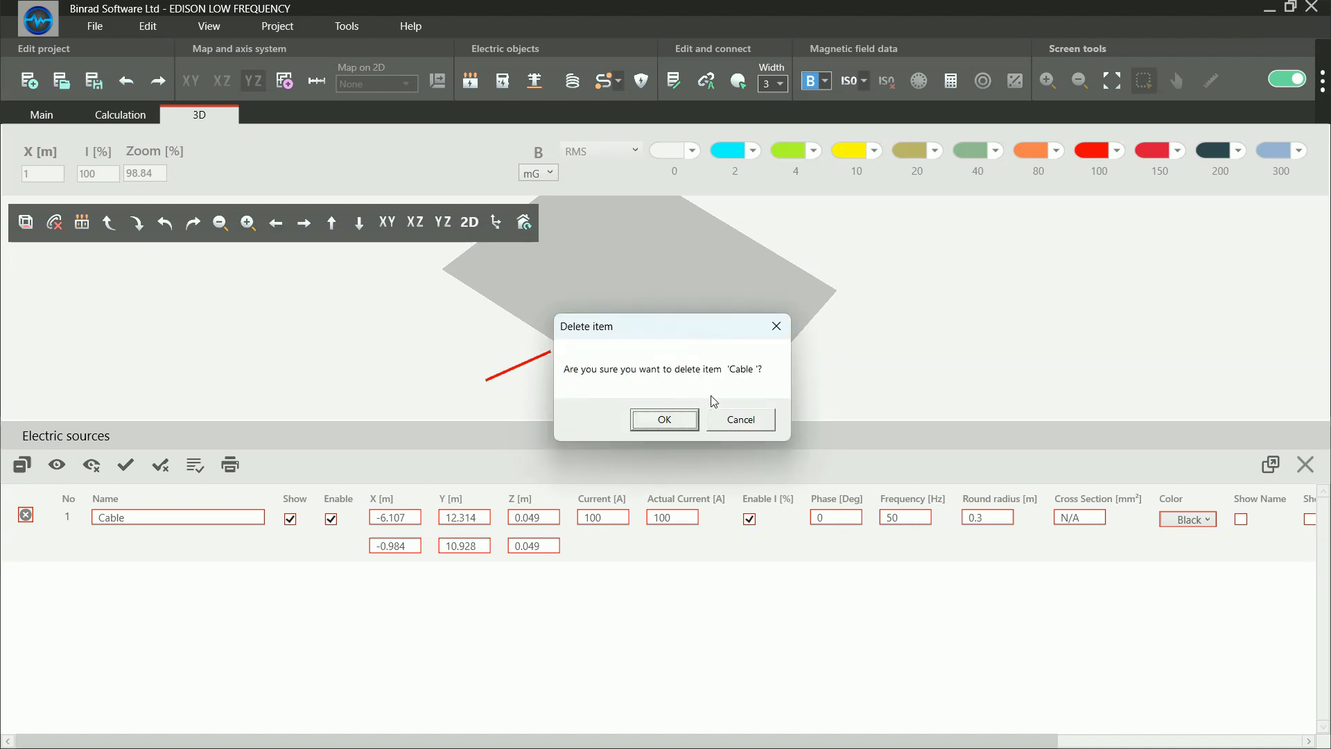
click(717, 414)
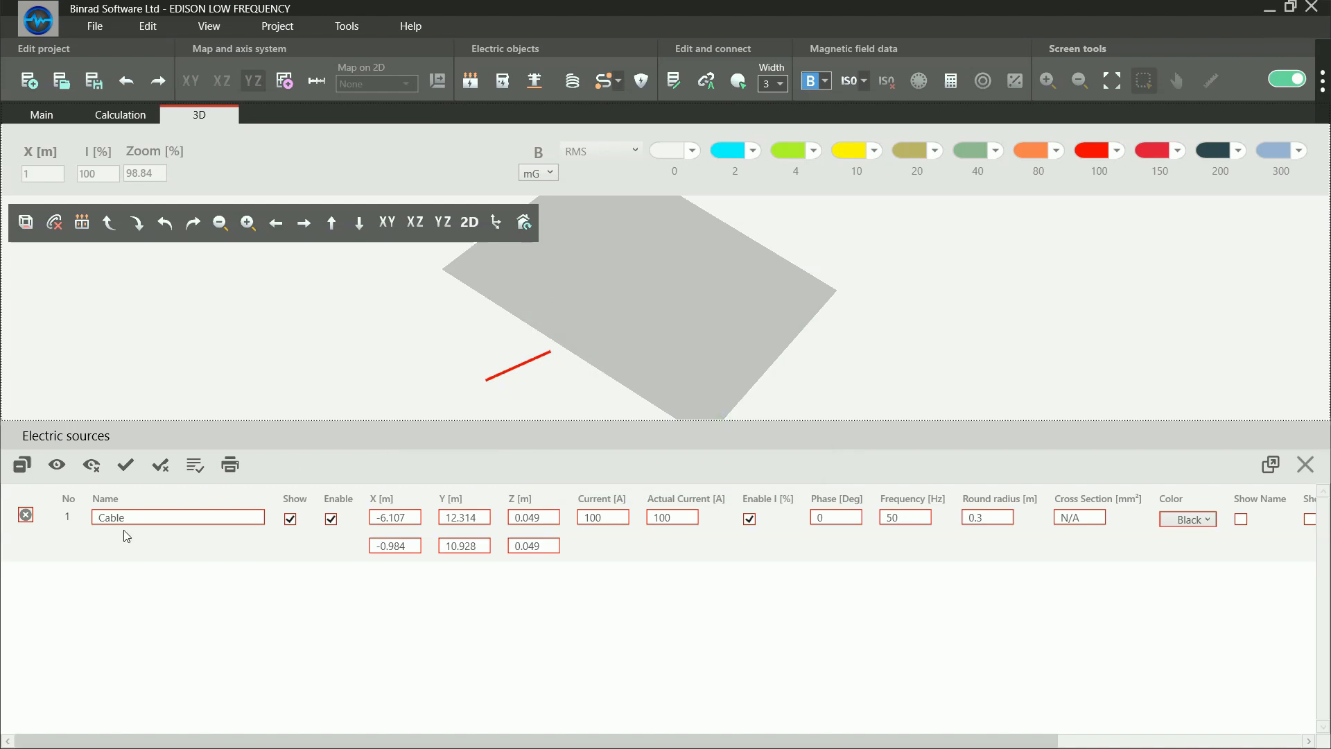
Delete the cable from the electric sources and confirm the deletion
click(26, 514)
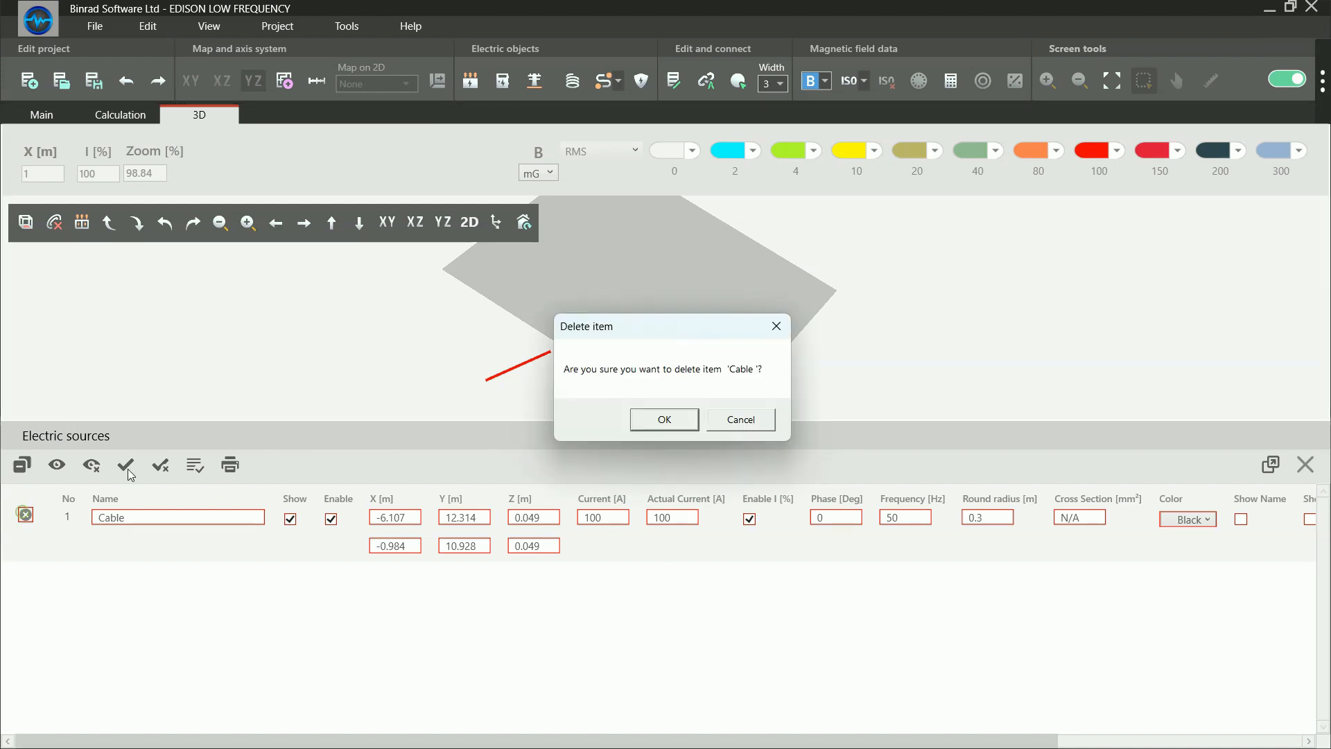
click(644, 421)
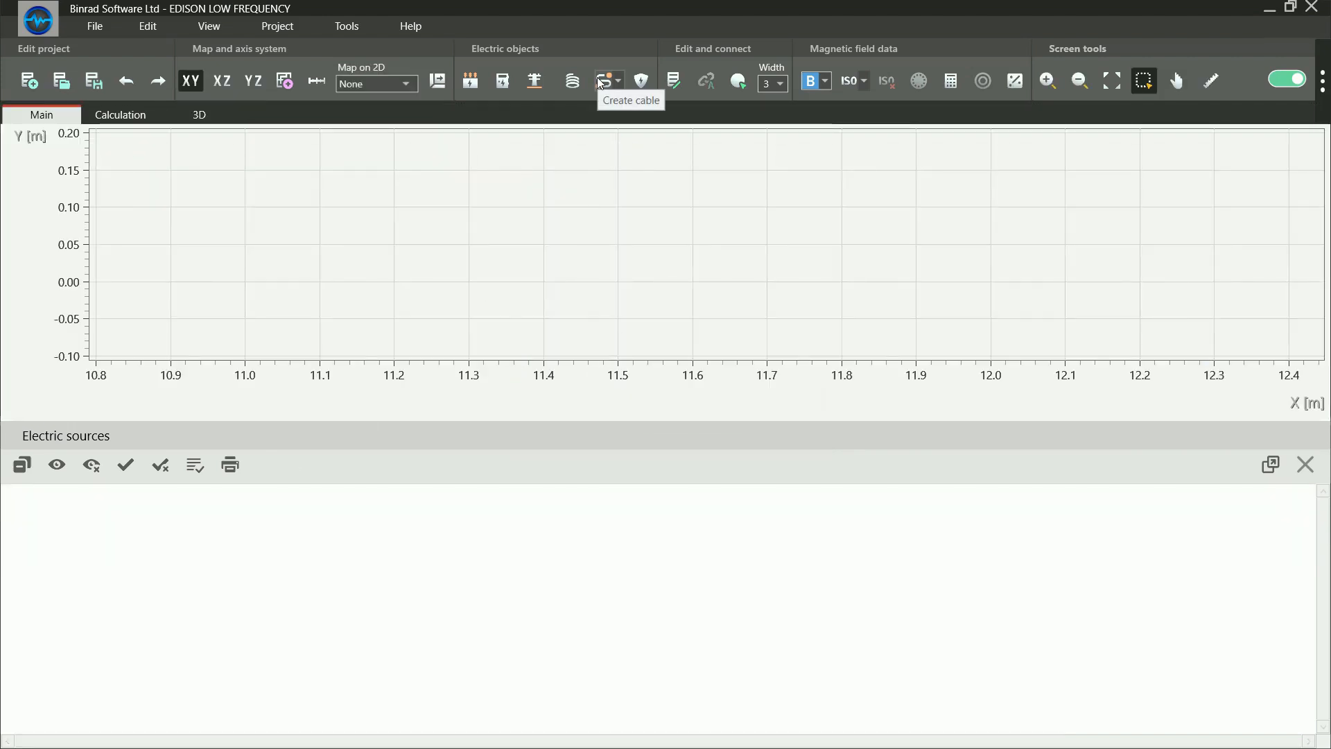
Create a new mouse-drawn cable with 1 internal line, keeping the other cable settings at their defaults
click(602, 83)
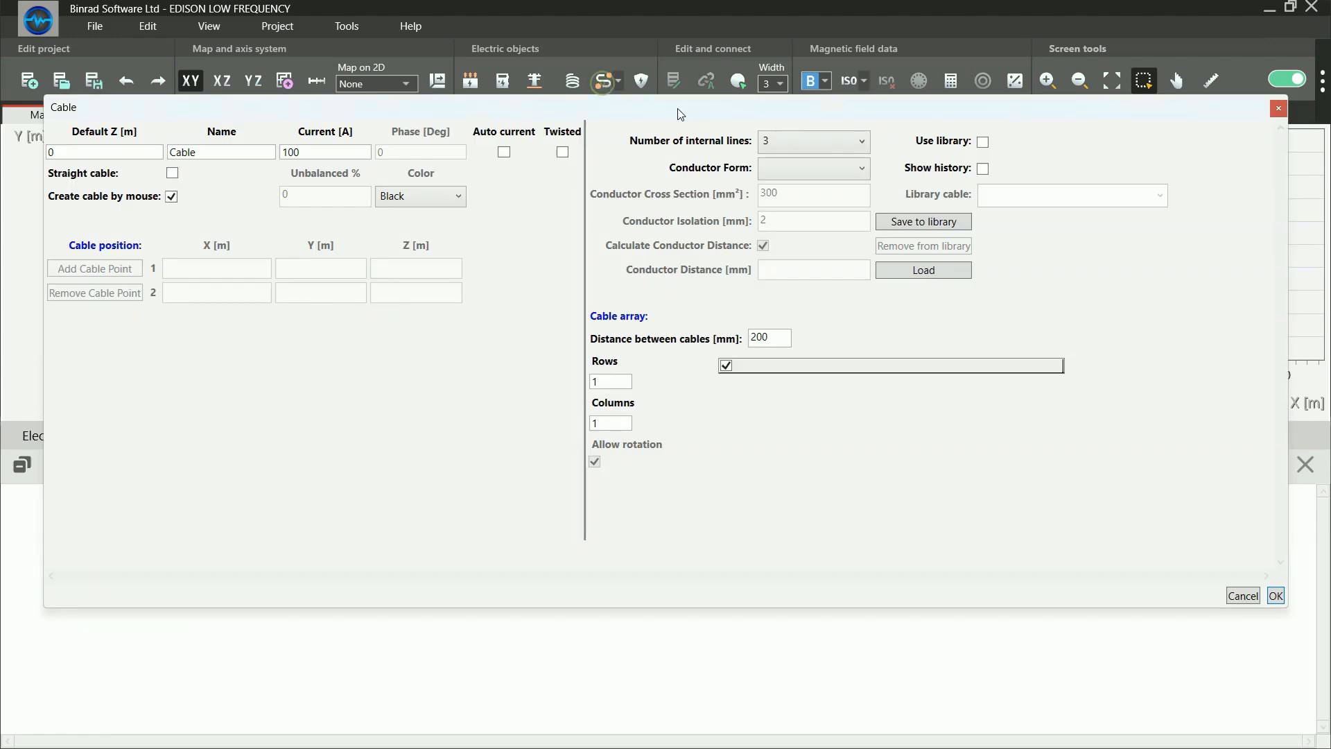
click(796, 143)
click(789, 174)
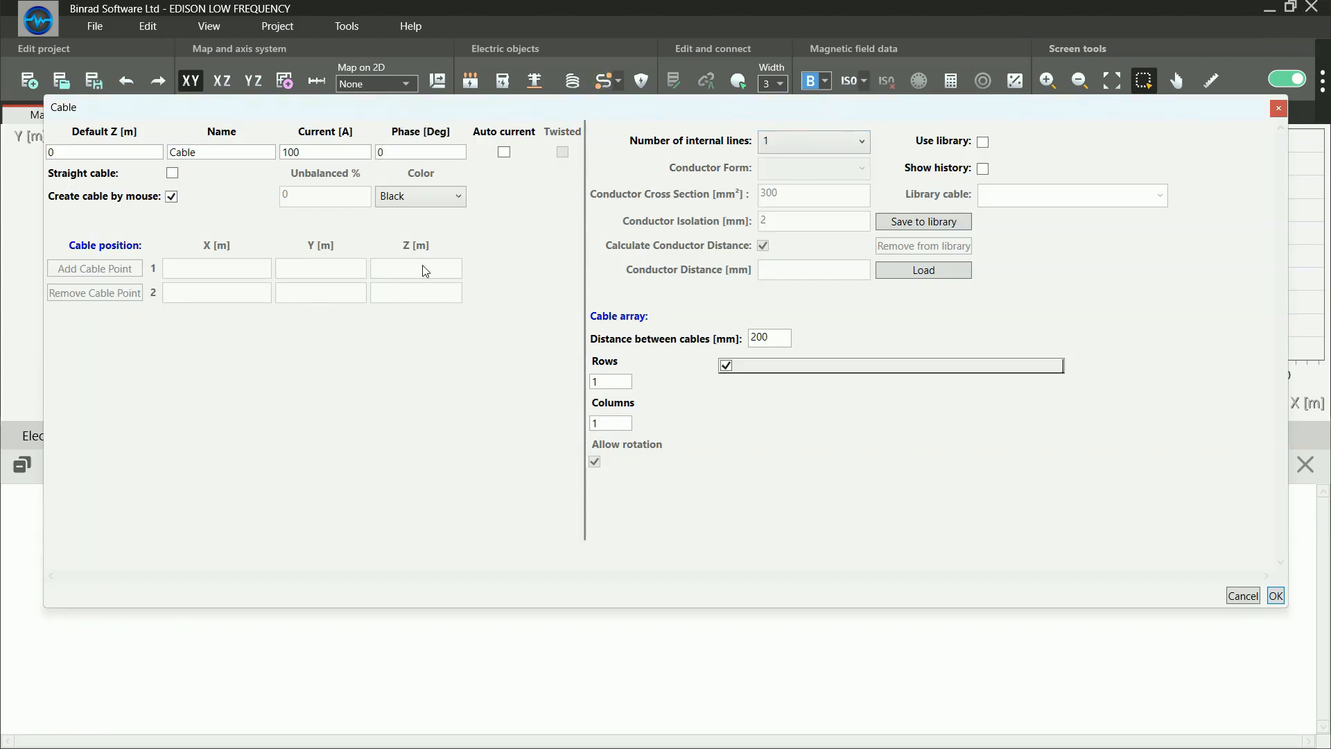
click(1276, 595)
Draw the cable's first three points in the XY plane at about (0.5, 15.2), (5.6, 10.7) and (11.4, 10.9) m
click(596, 184)
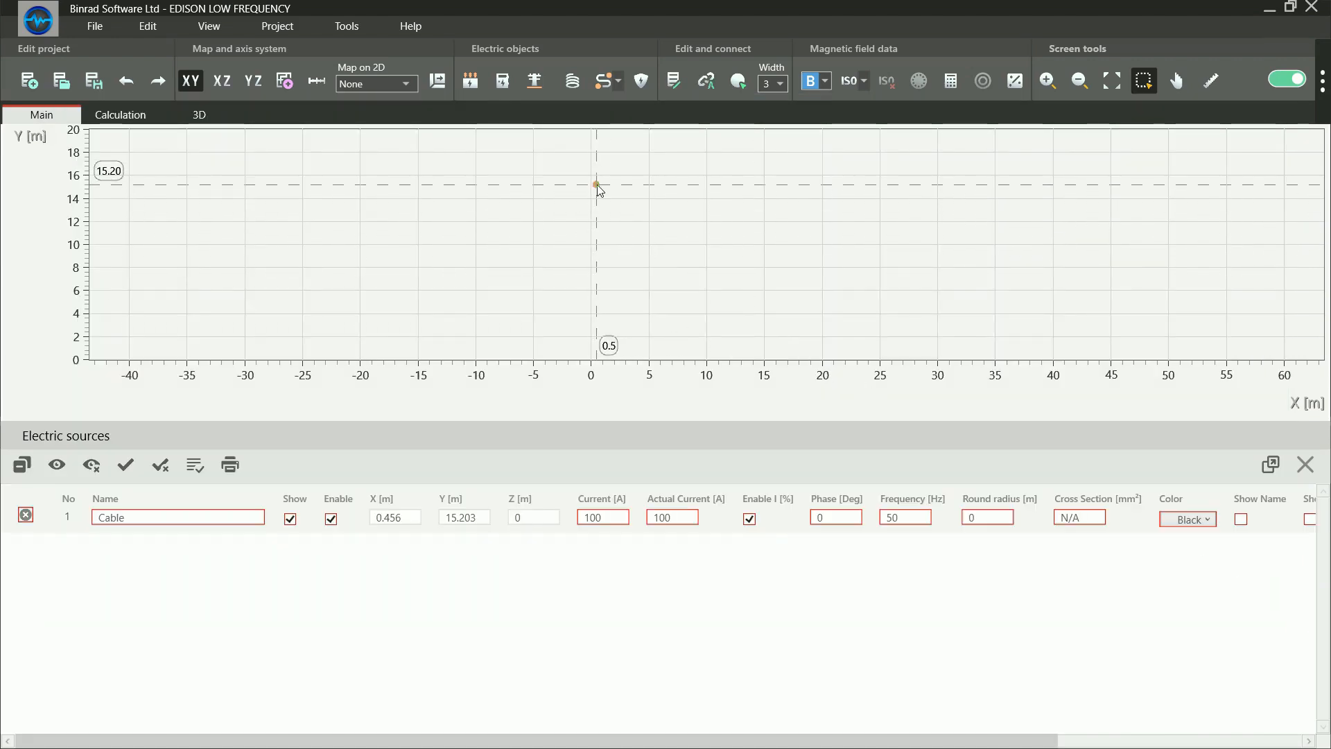
click(655, 235)
click(723, 234)
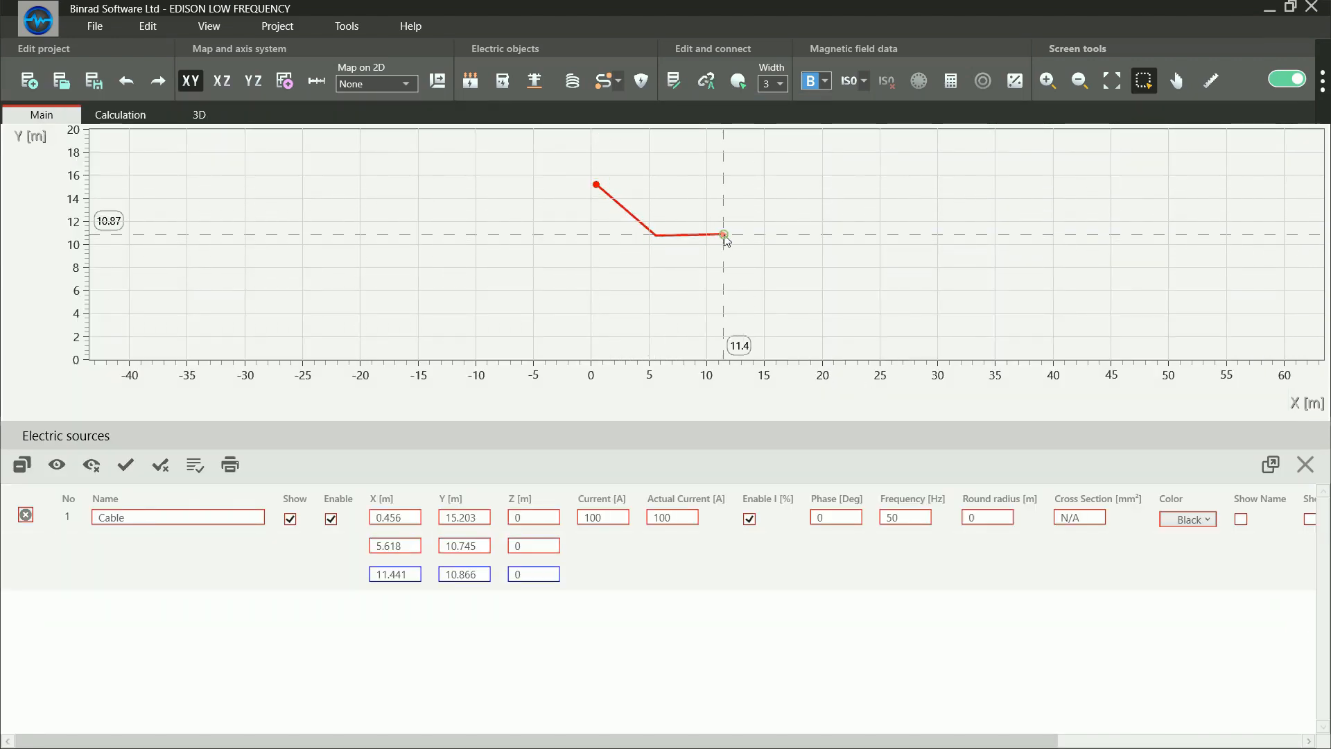
Raise the cable vertically to Z 1 m and continue it at that height through about (18.4, 13.1) and (18.3, 16.2) m
drag(553, 603, 440, 602)
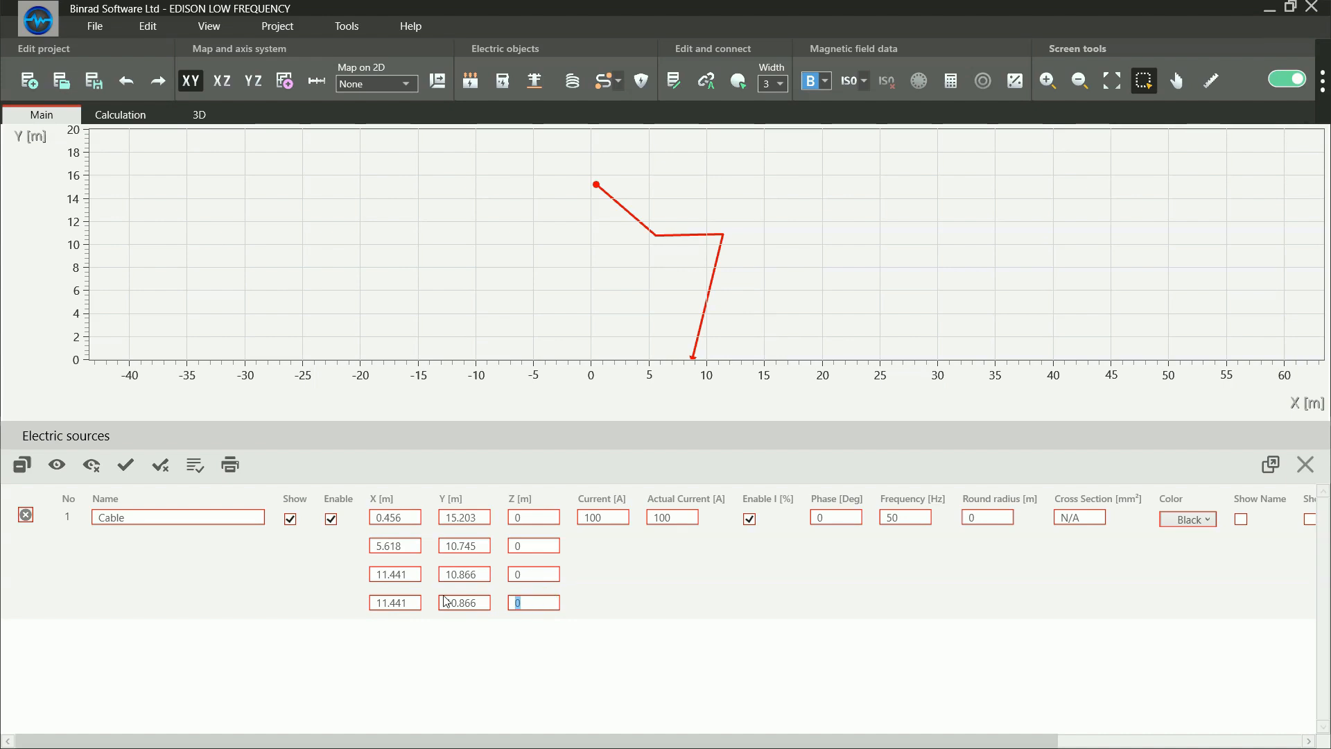
text(1)
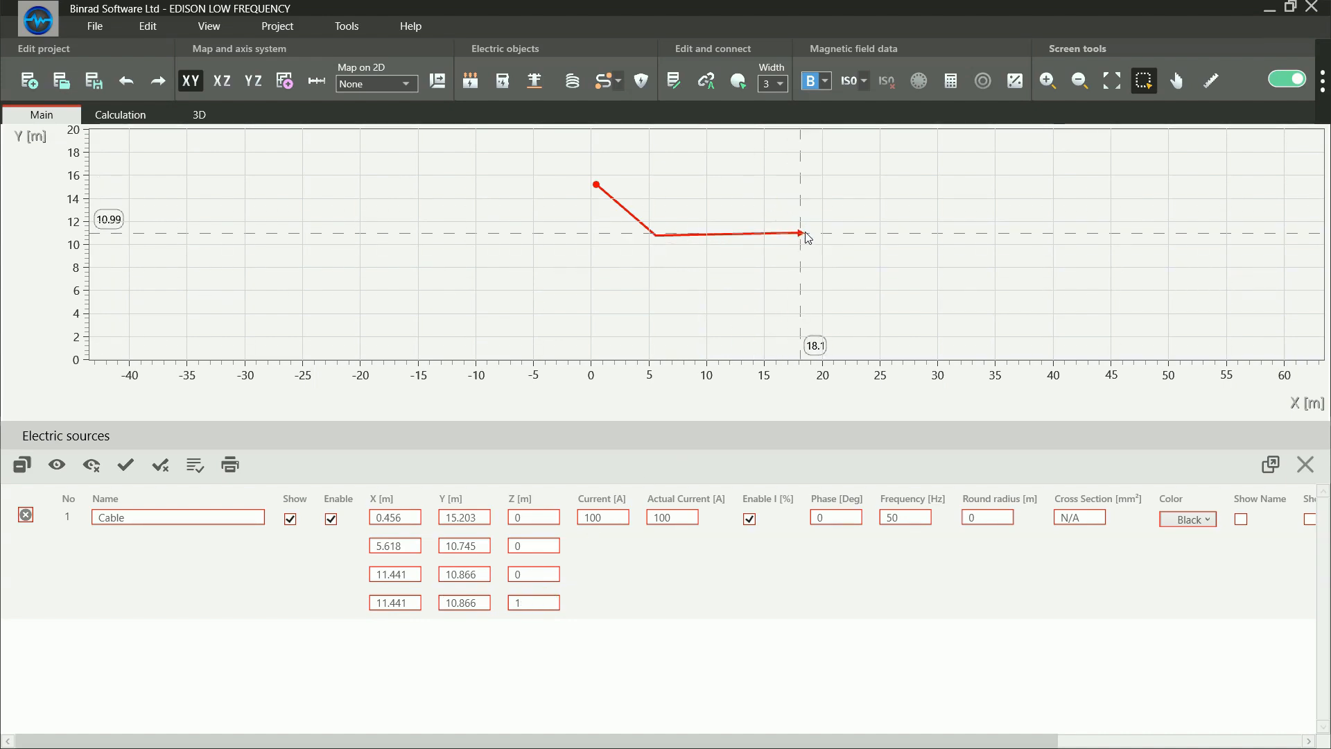
click(802, 208)
click(802, 177)
Extend the cable in the XZ plane with points at about X 18.2, Z 2.8 m and X 21, Z 2.9 m
click(222, 80)
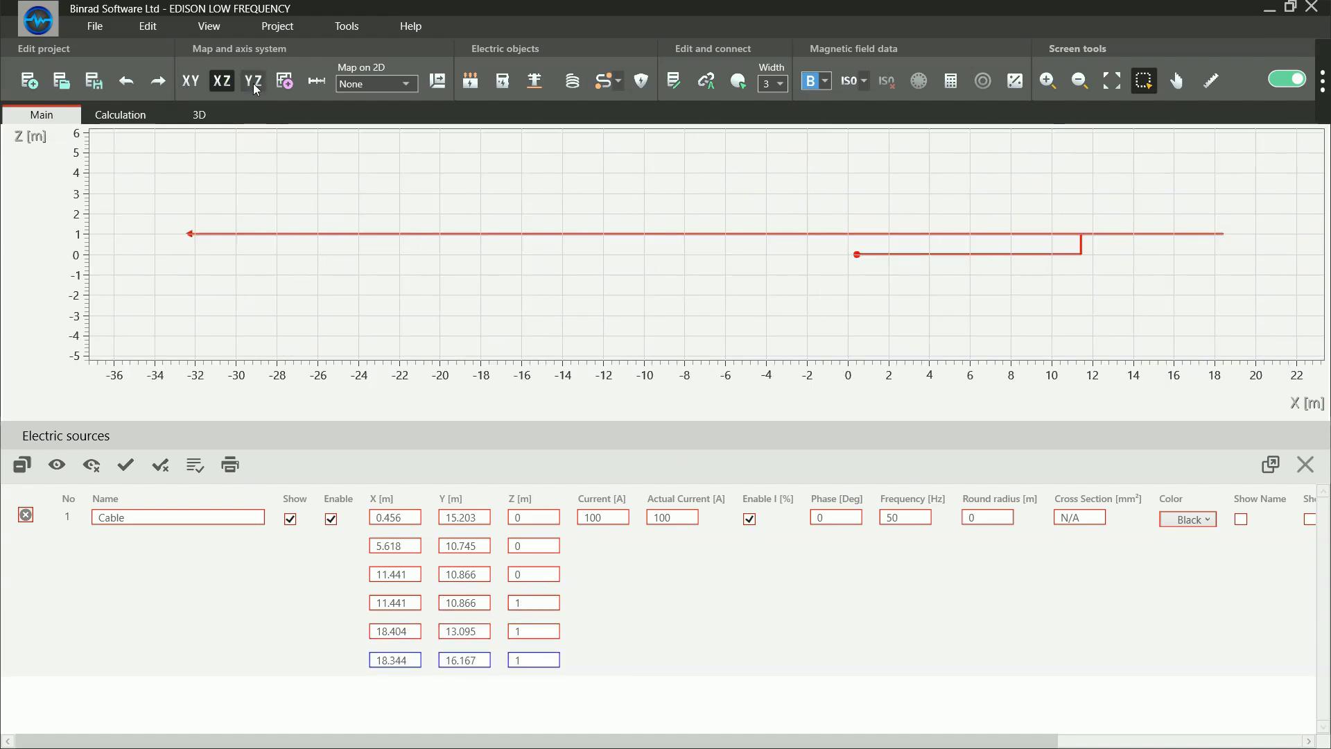
click(1219, 199)
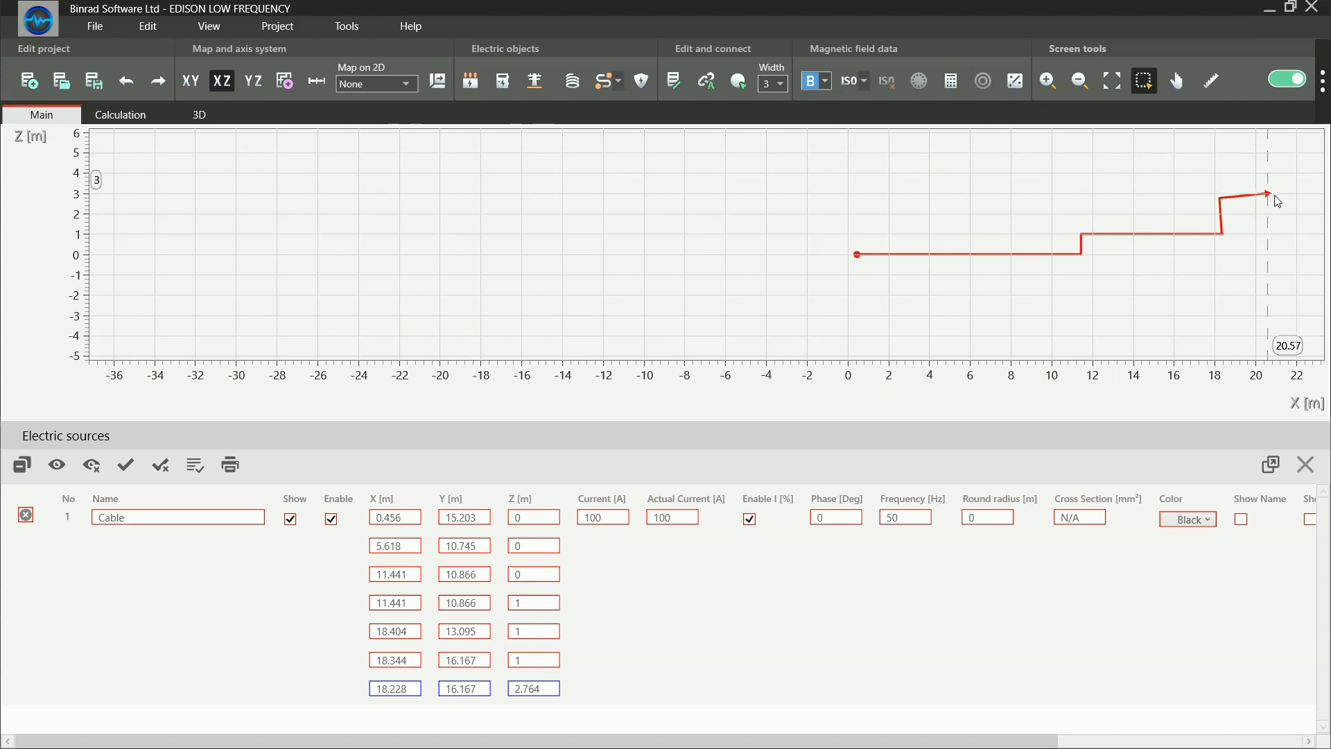
click(1275, 197)
Add a cable point in the YZ plane at about Y 20.8 m and inspect the cable route in 3D
click(253, 80)
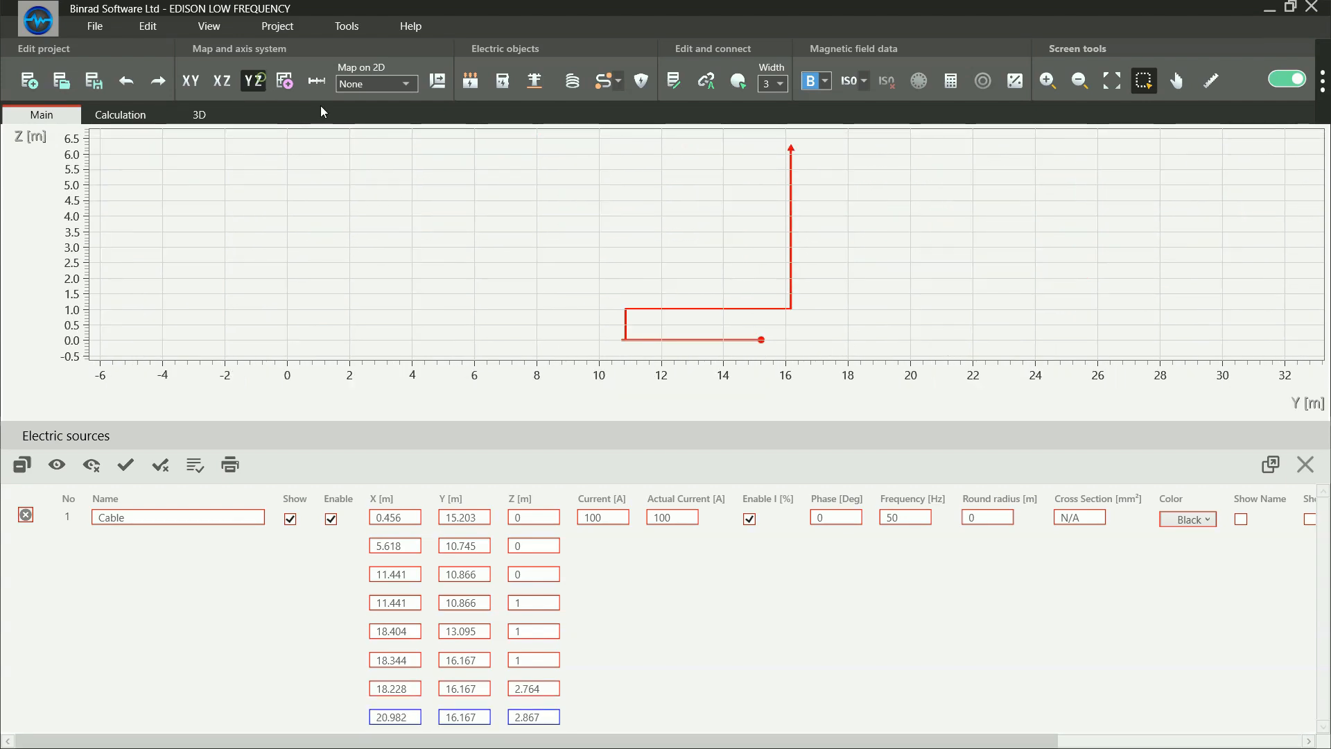
click(936, 251)
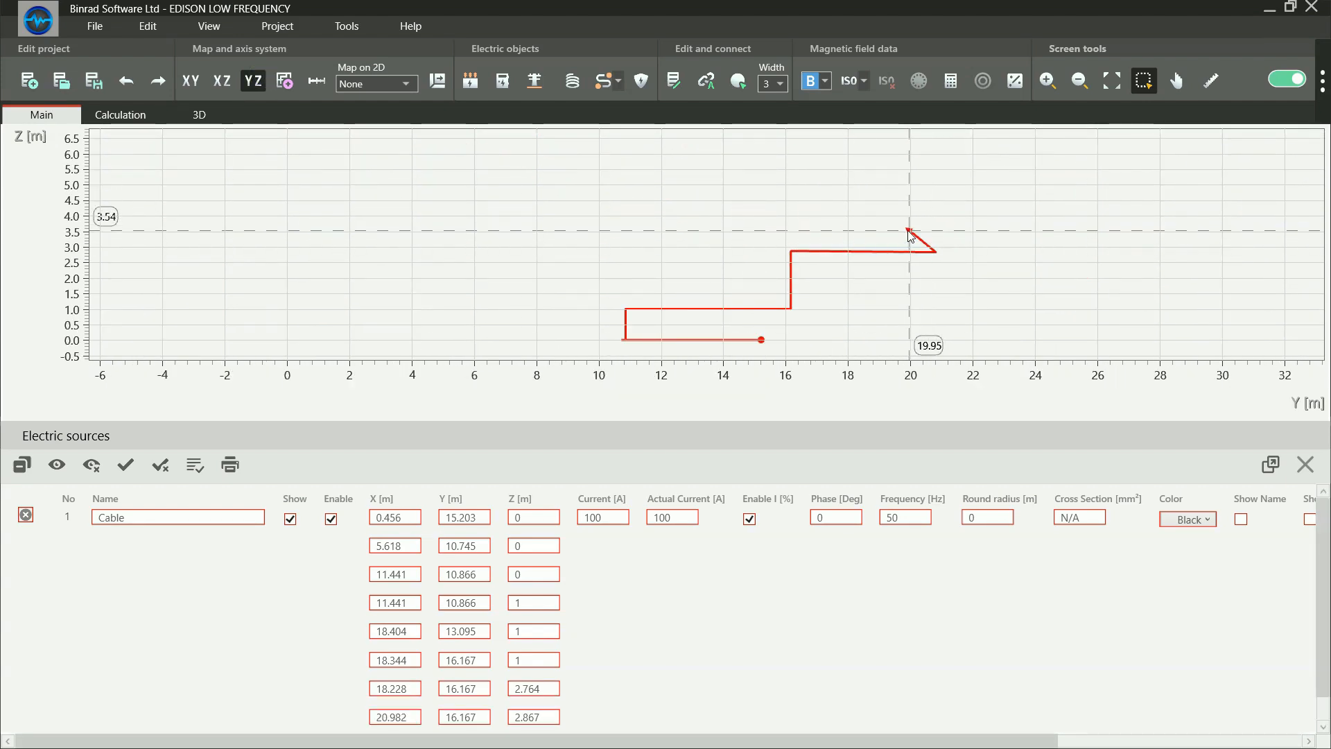
click(193, 113)
drag(742, 355, 694, 265)
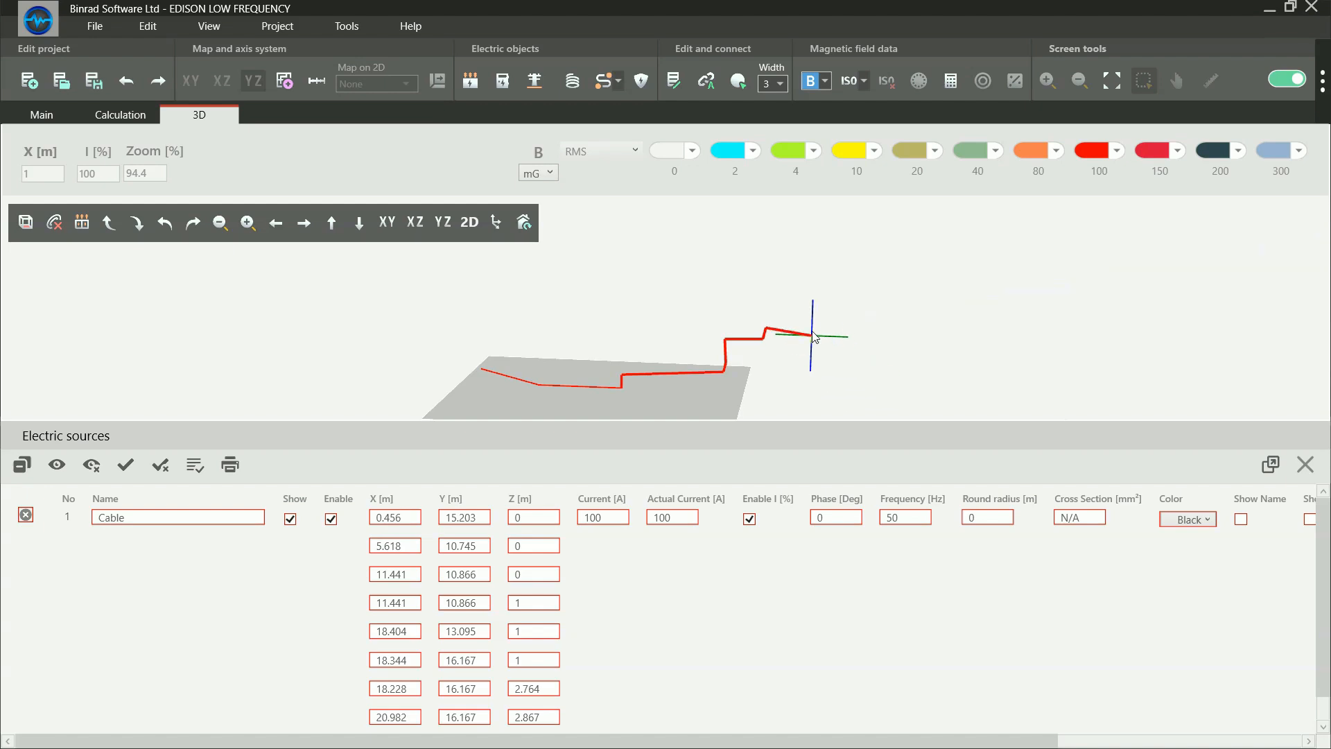
Finish drawing the multi-point cable, return to the XY plane of the main view and delete the cable
right_click(806, 292)
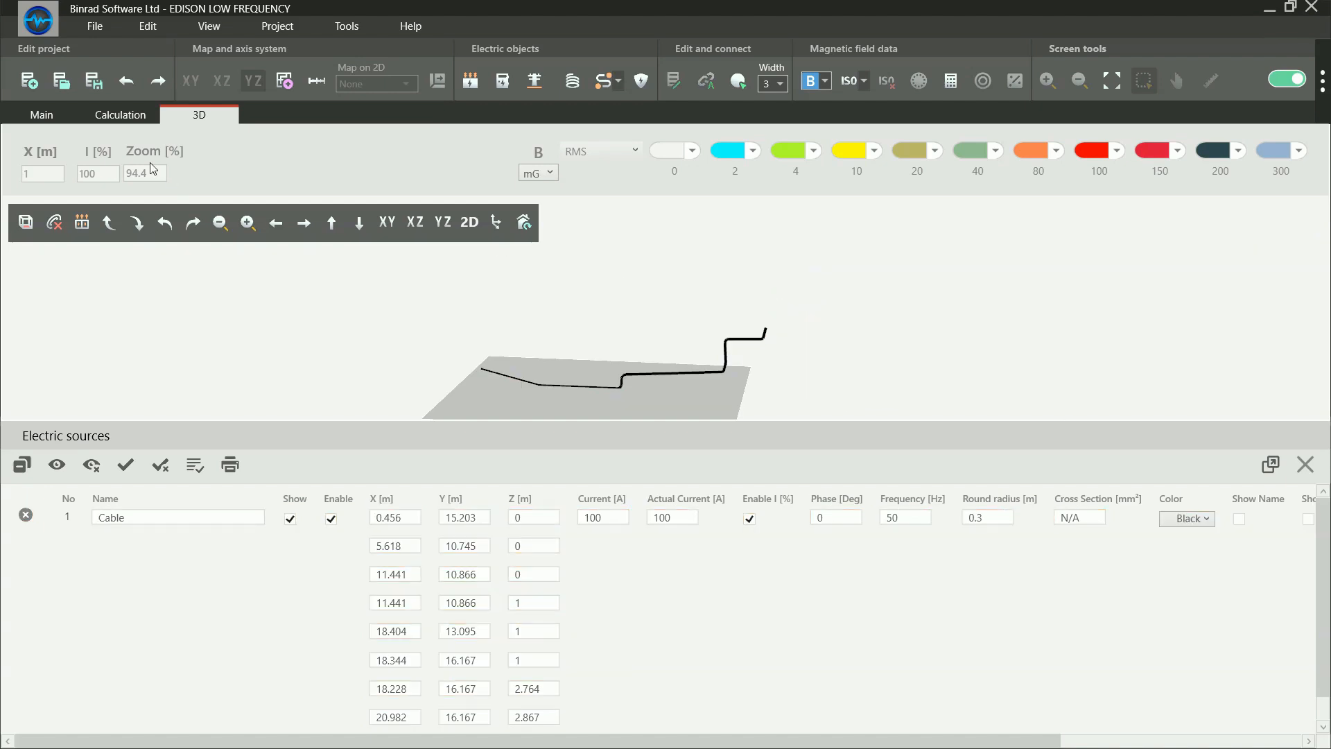
click(28, 117)
click(191, 81)
click(537, 276)
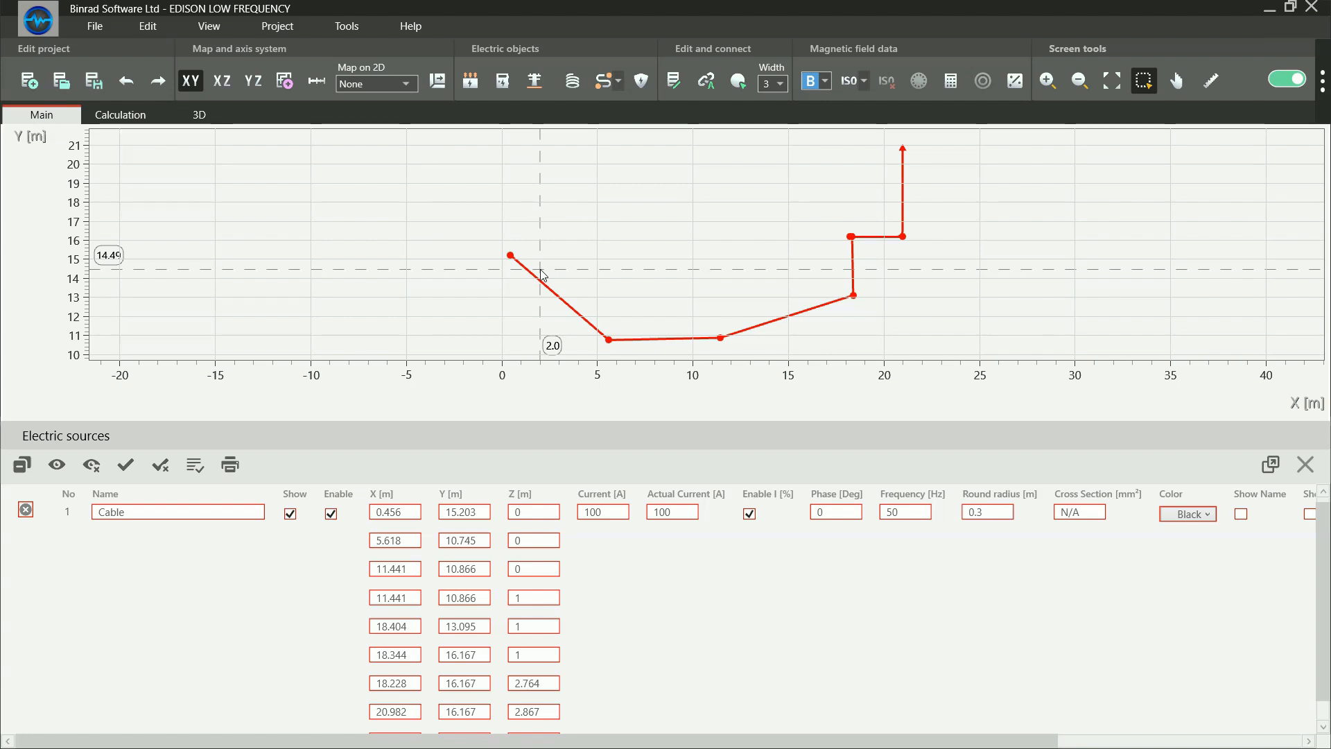
key(Delete)
key(Return)
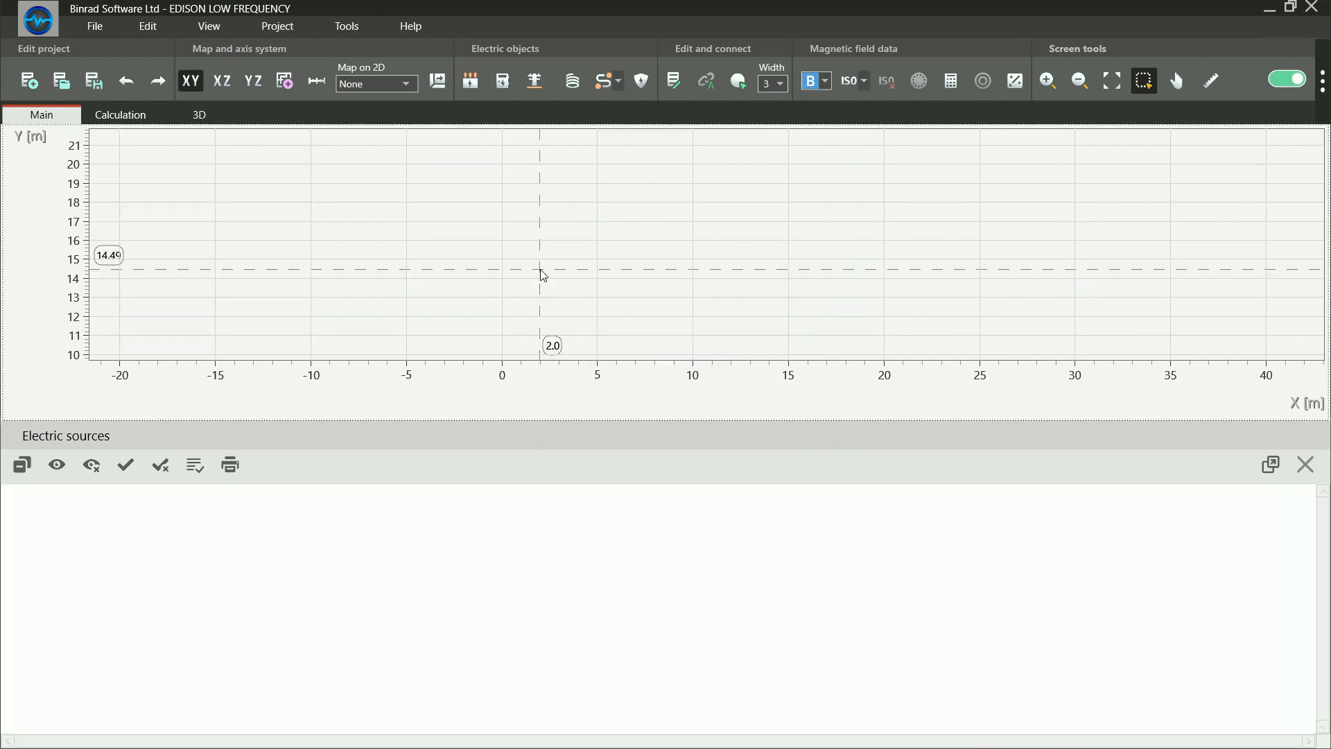
Start a new cable with 3 internal lines and Round Conductors as its conductor form
click(604, 82)
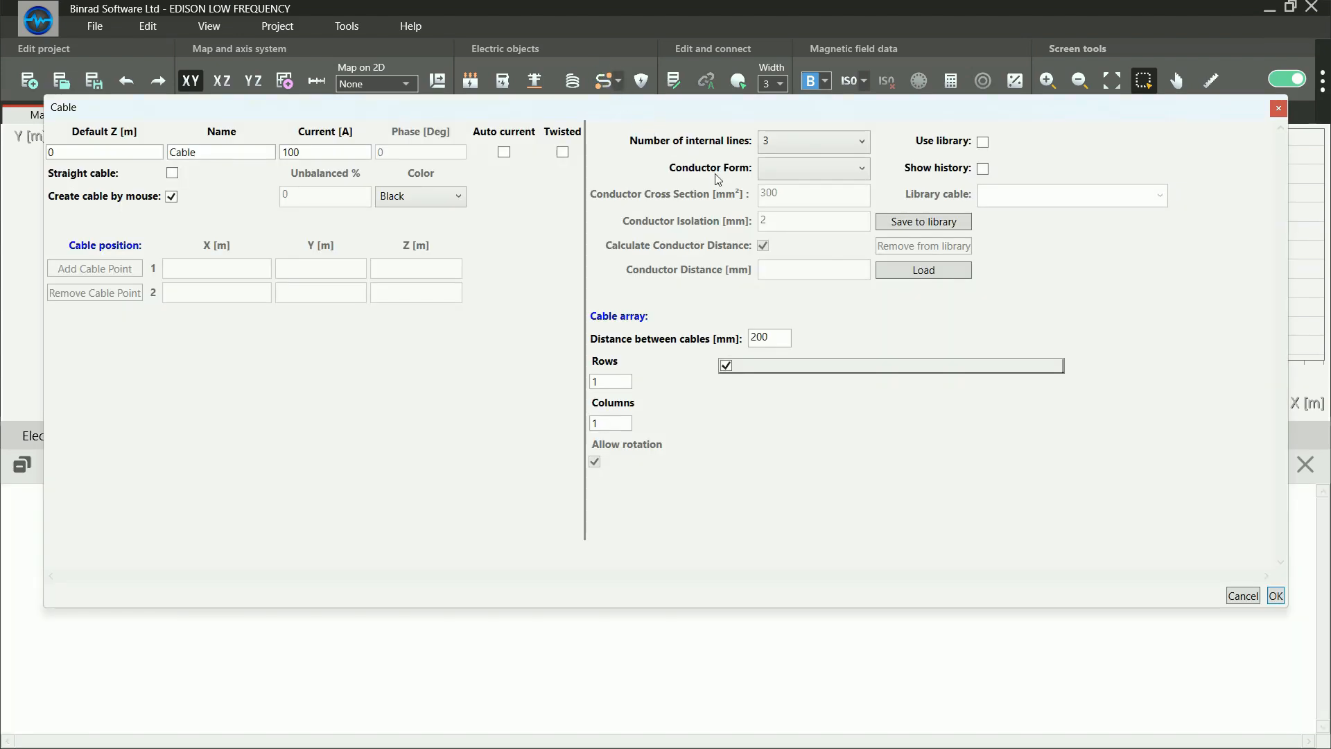
click(806, 143)
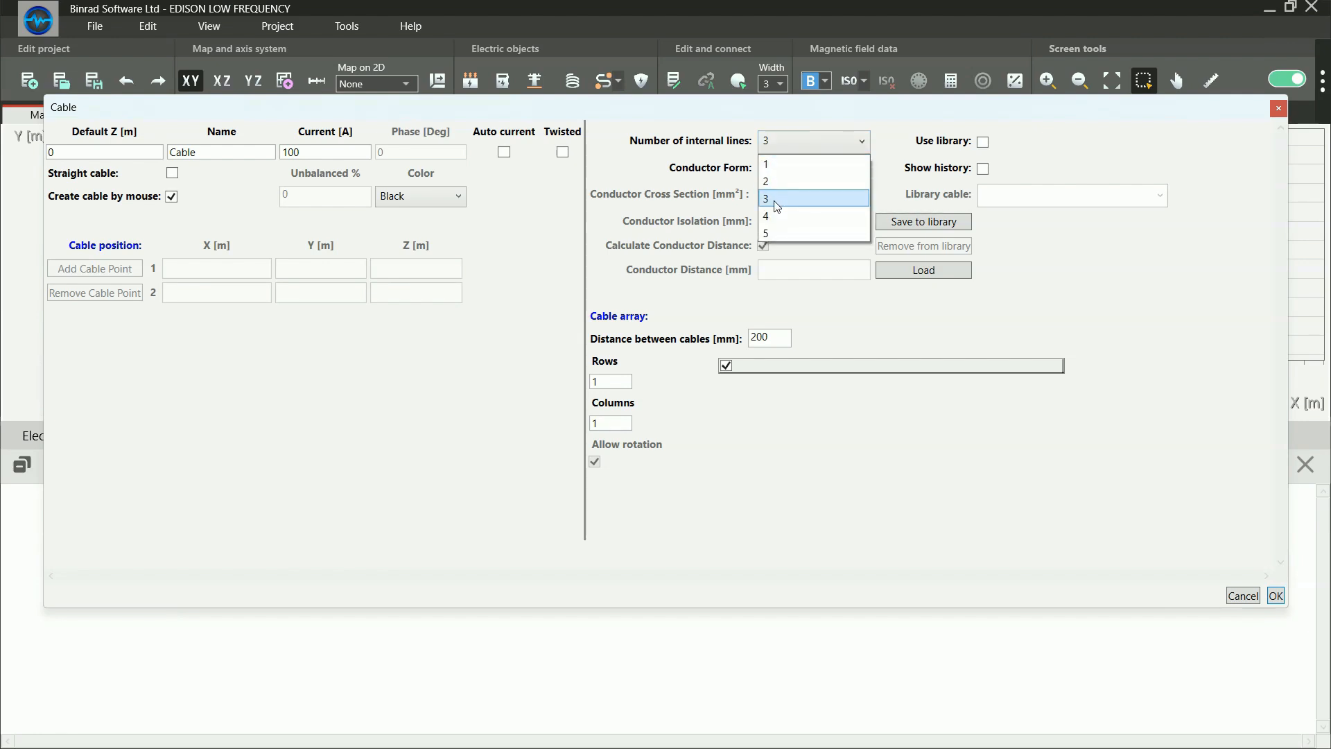
click(777, 203)
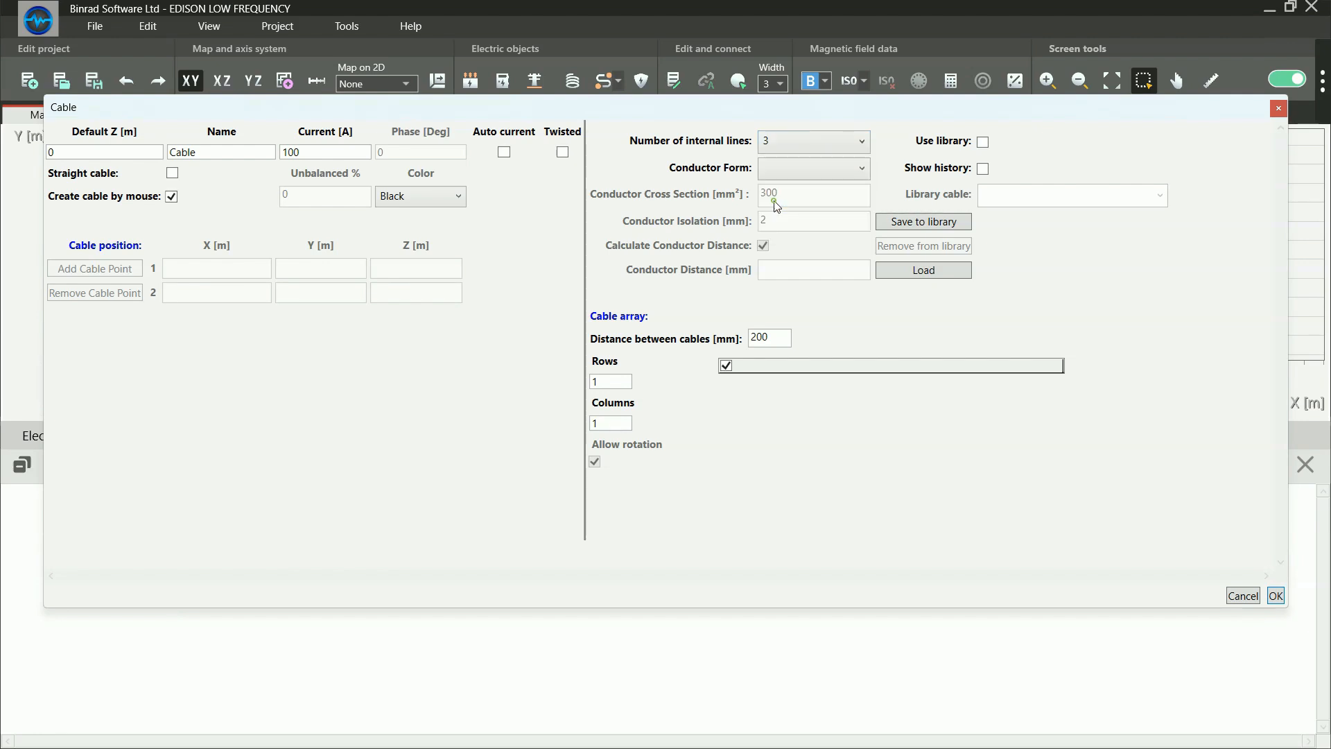
click(801, 172)
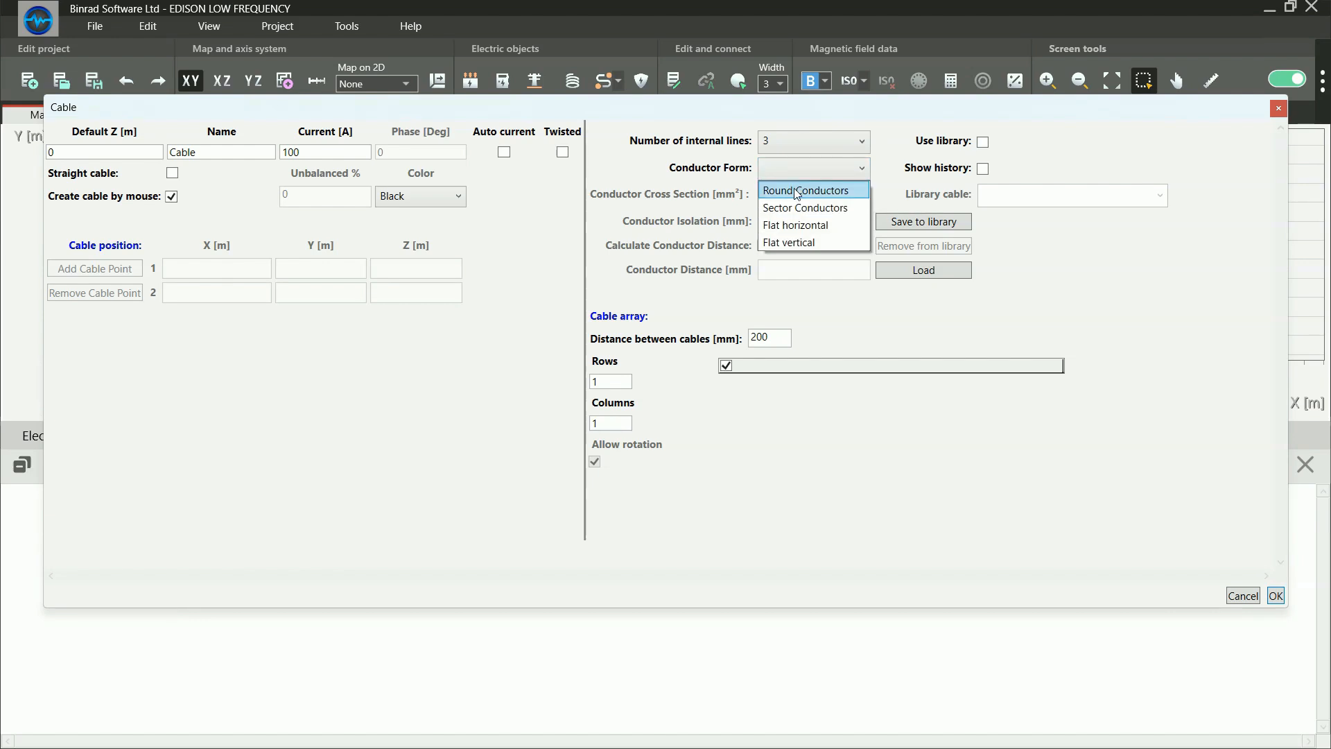
click(798, 191)
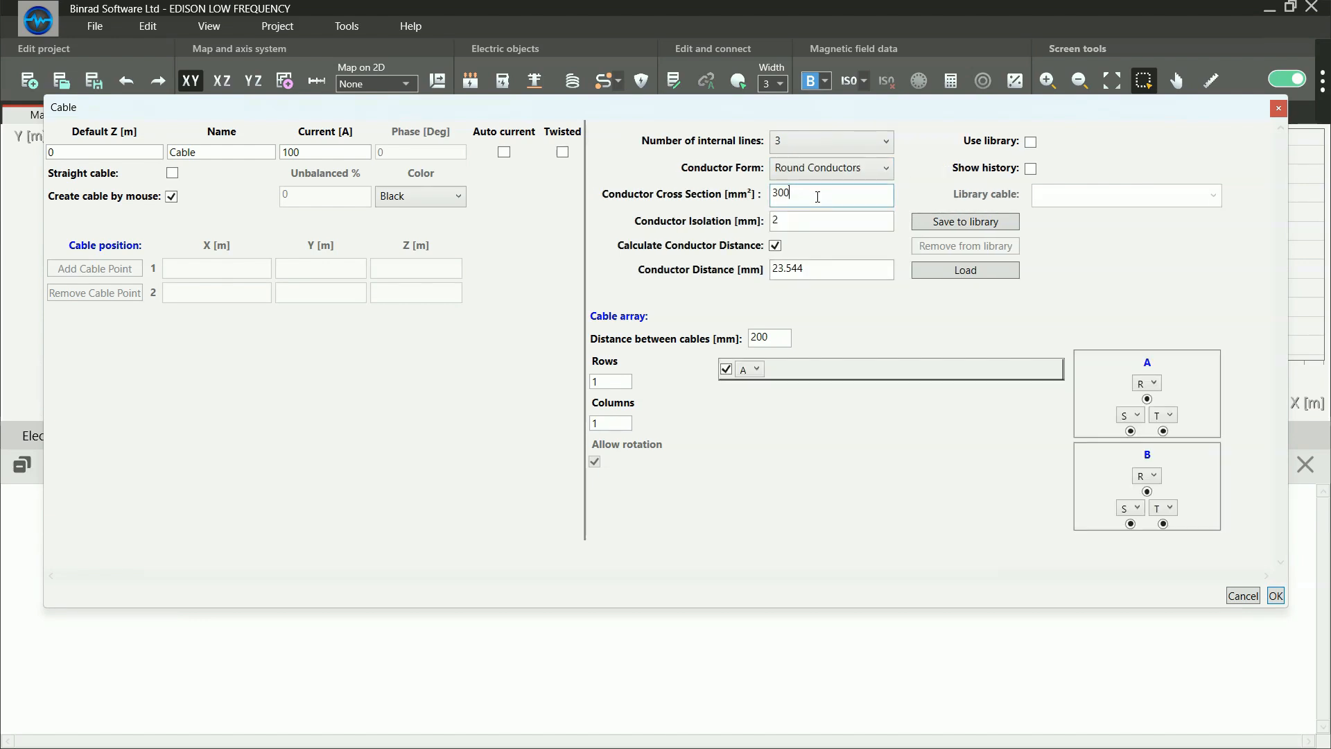
Try a manual conductor distance of 1111 mm with the automatic distance calculation switched off
click(791, 220)
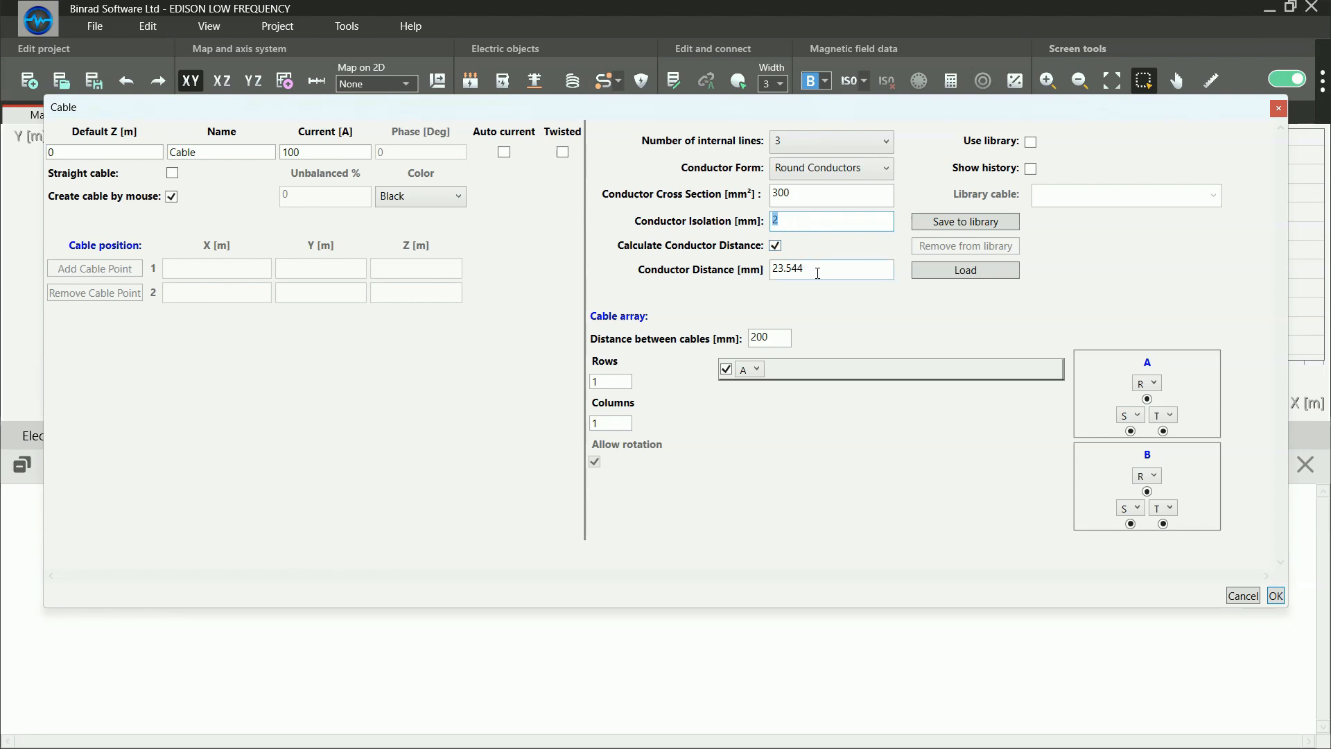
drag(829, 267, 788, 267)
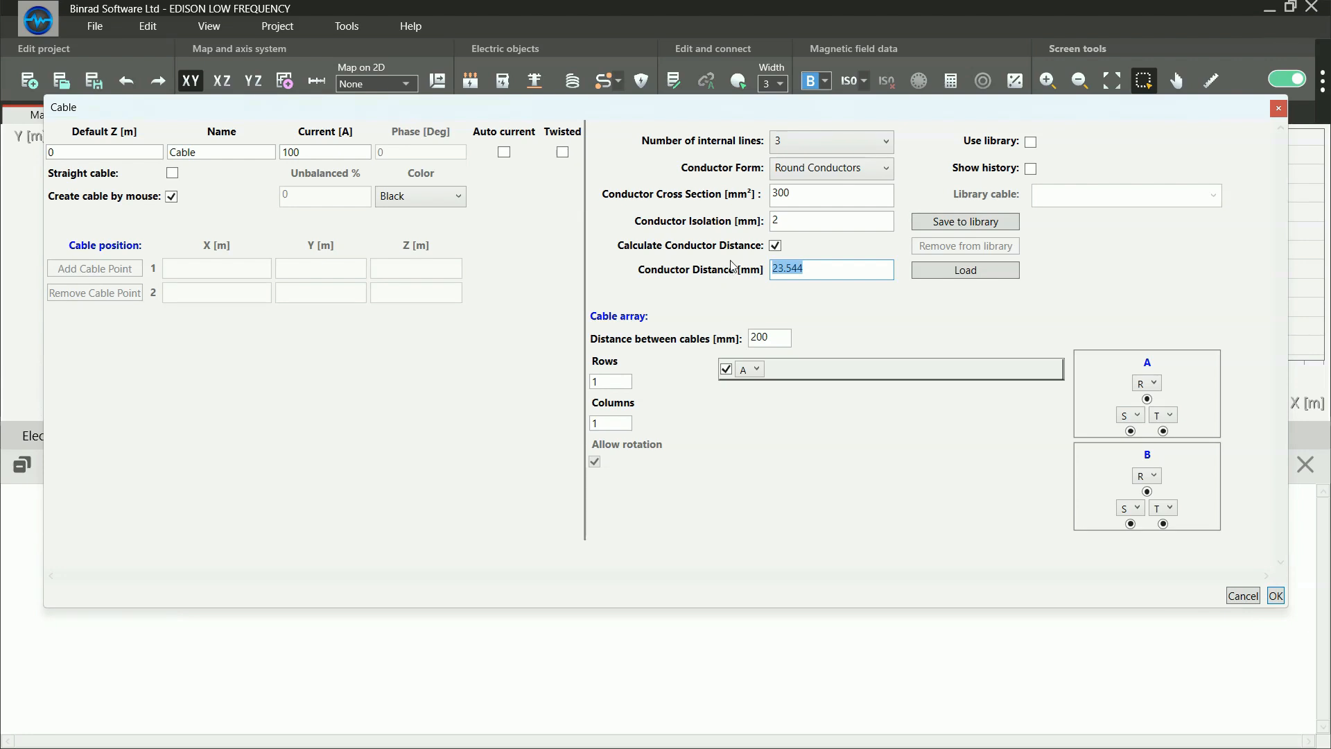
click(776, 246)
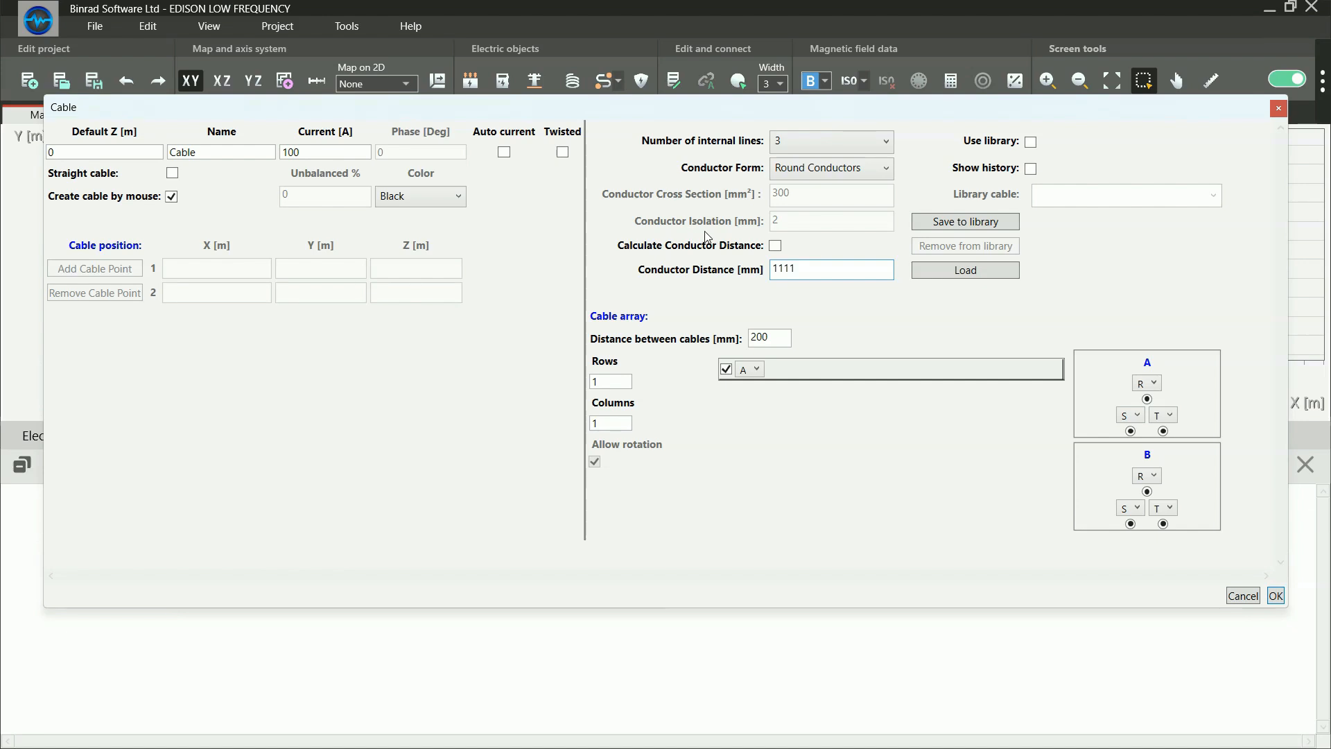
click(775, 246)
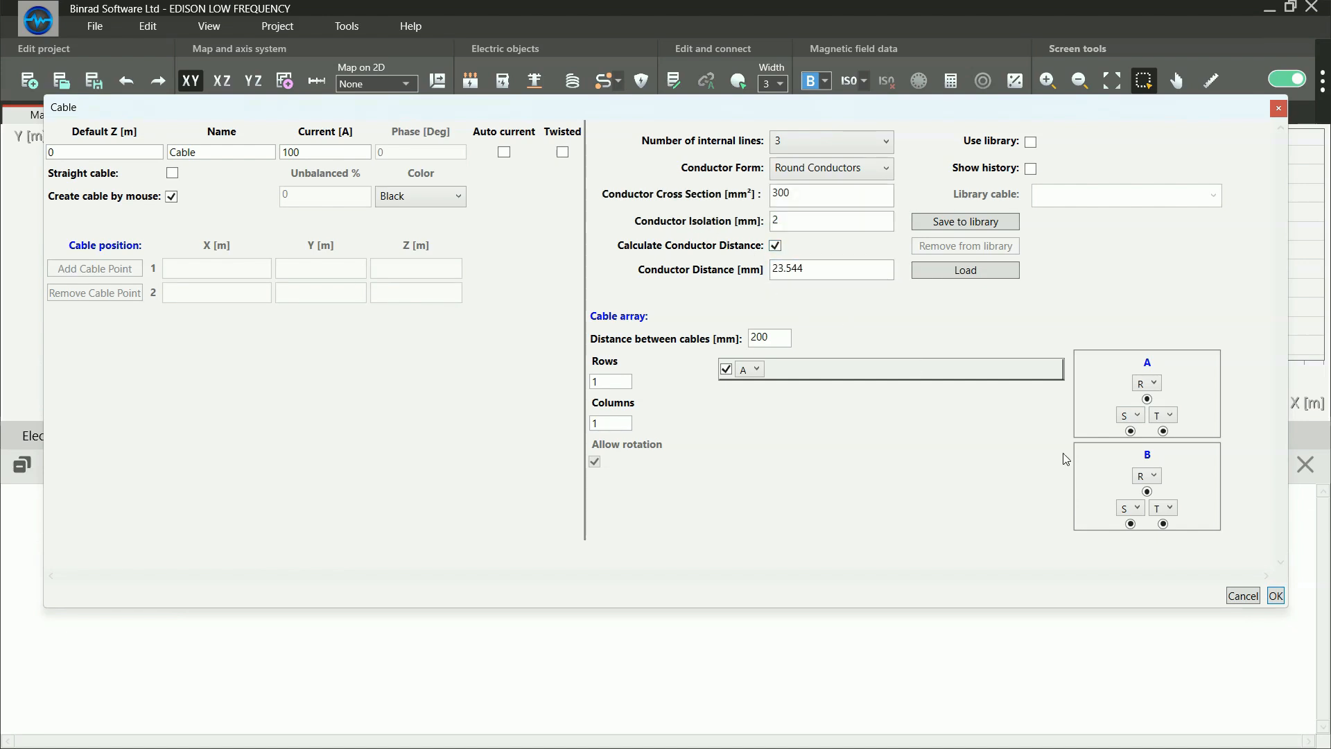
Draw the three-line cable in the XY plane through about (9.2, 17.8), (11.4, 15.9) and (17.4, 17.6) m
click(1276, 595)
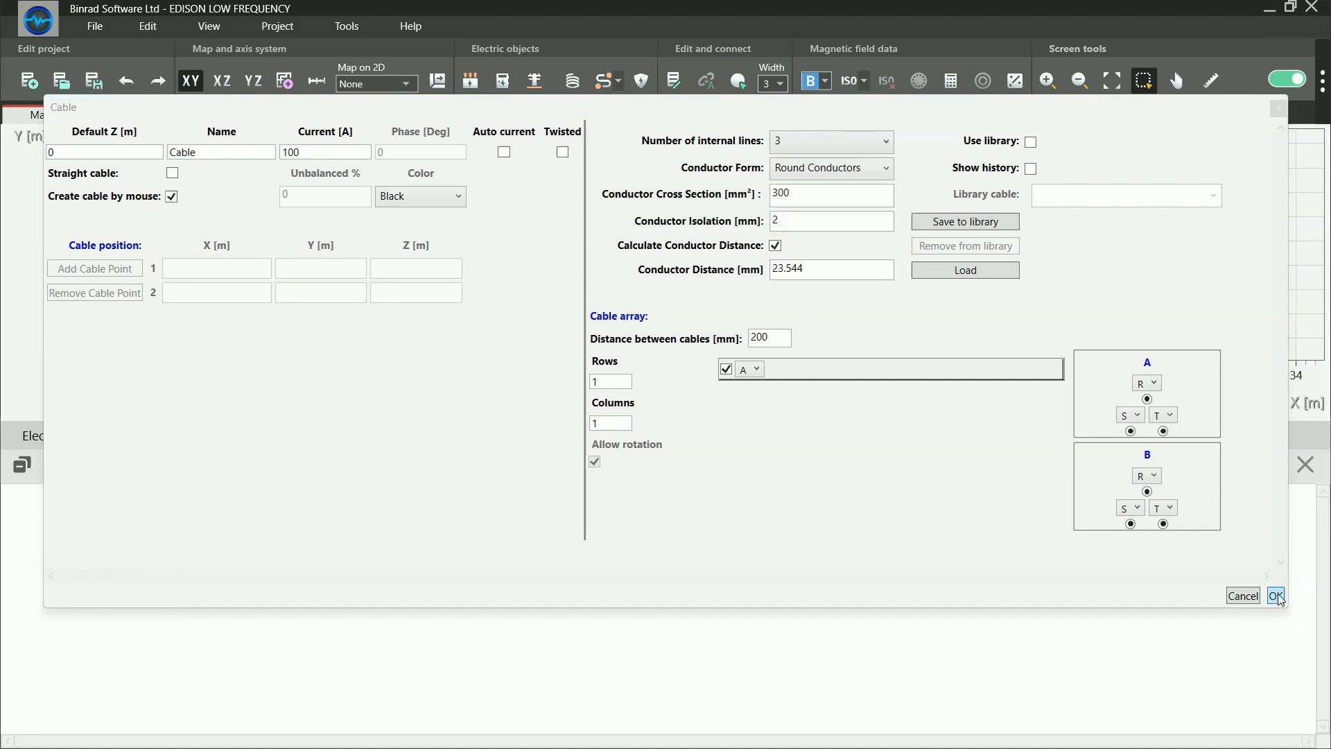
click(701, 202)
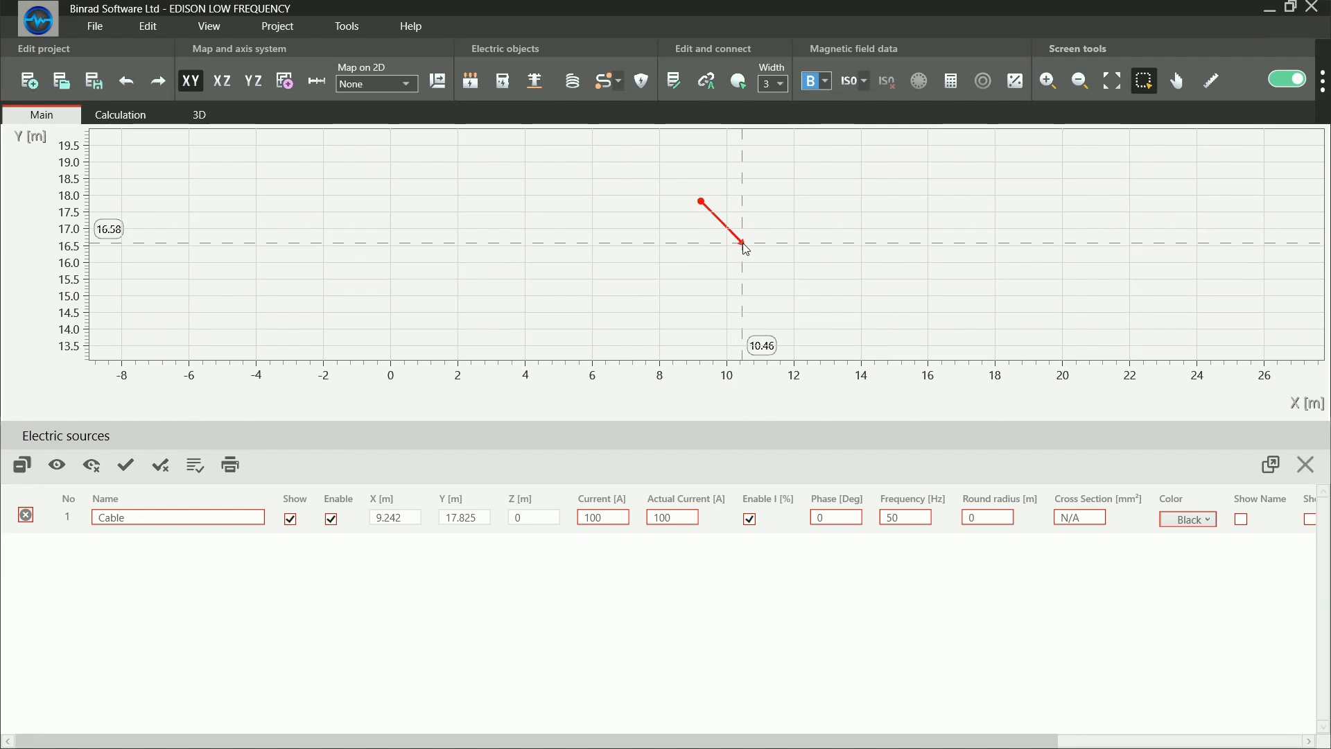
click(773, 264)
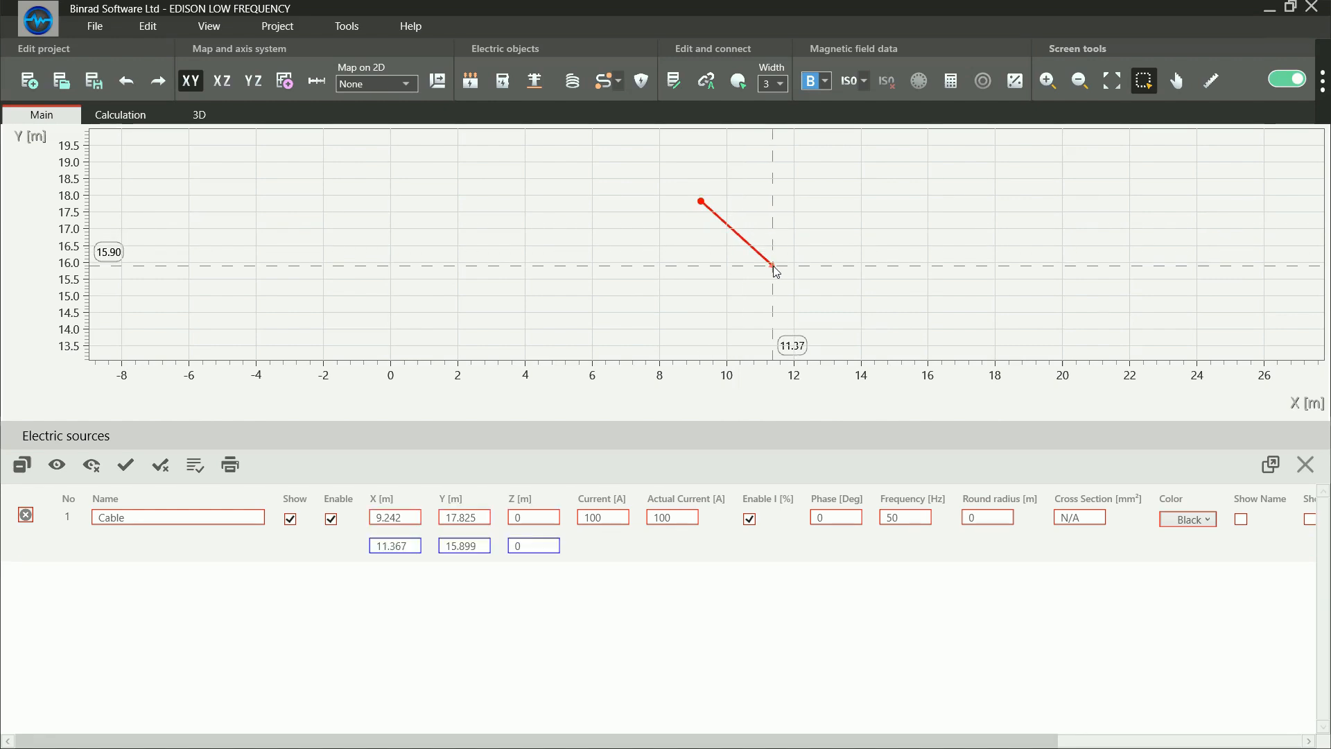
click(975, 209)
right_click(967, 223)
Shift the cable slightly and move its middle point to about (11.1, 15.6) m in the XY plane
scroll(808, 272, up, 4)
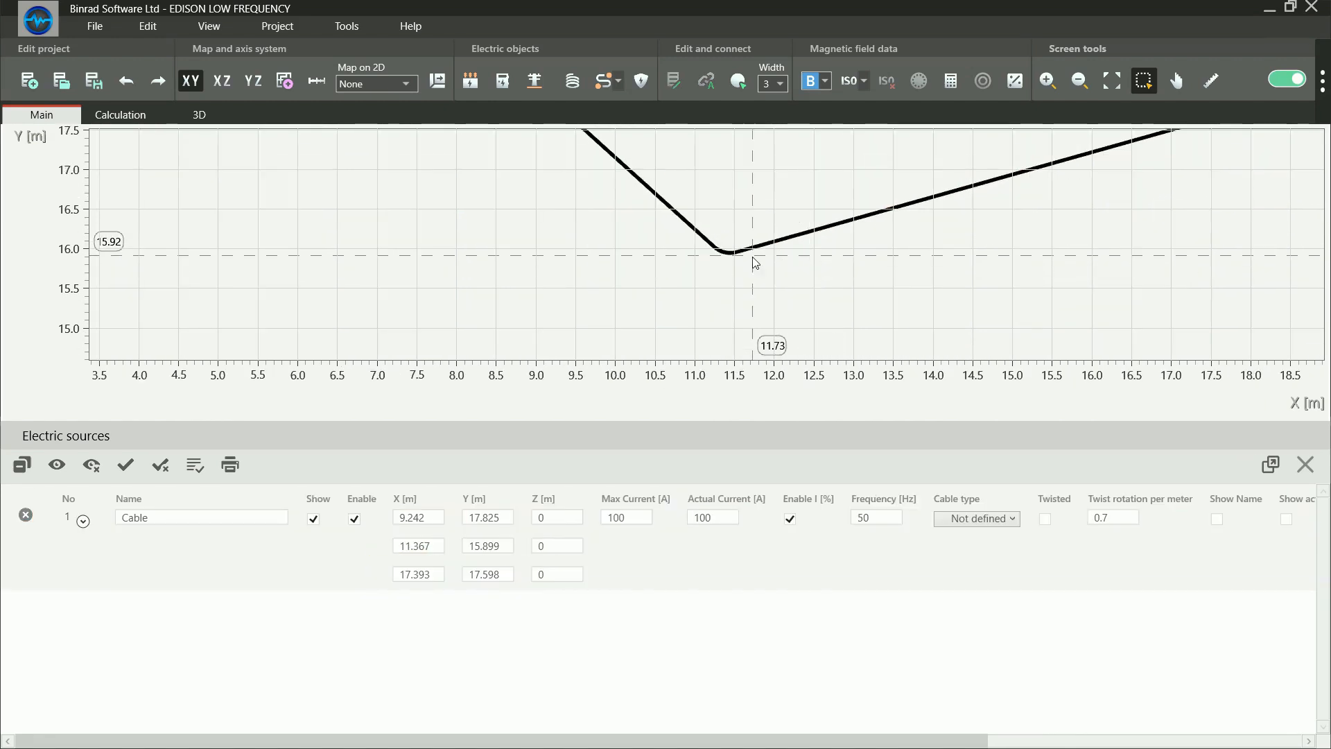
scroll(735, 262, up, 3)
click(705, 273)
drag(704, 288, 649, 340)
scroll(657, 315, down, 3)
scroll(700, 277, up, 3)
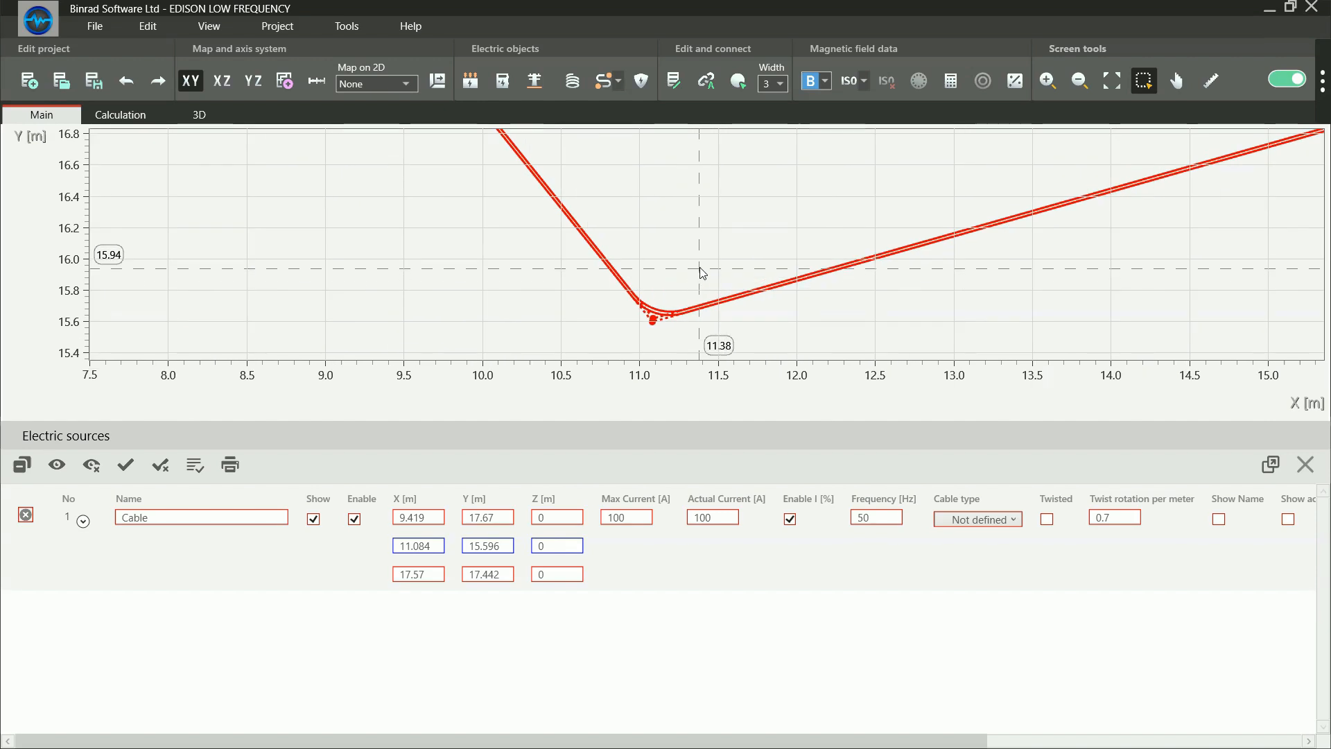
Examine the spacing of the cable's internal lines at the bend in XY and in the XZ and YZ planes
click(737, 222)
scroll(762, 239, down, 2)
scroll(754, 247, down, 1)
scroll(728, 287, up, 4)
scroll(724, 280, up, 1)
drag(729, 249, 624, 196)
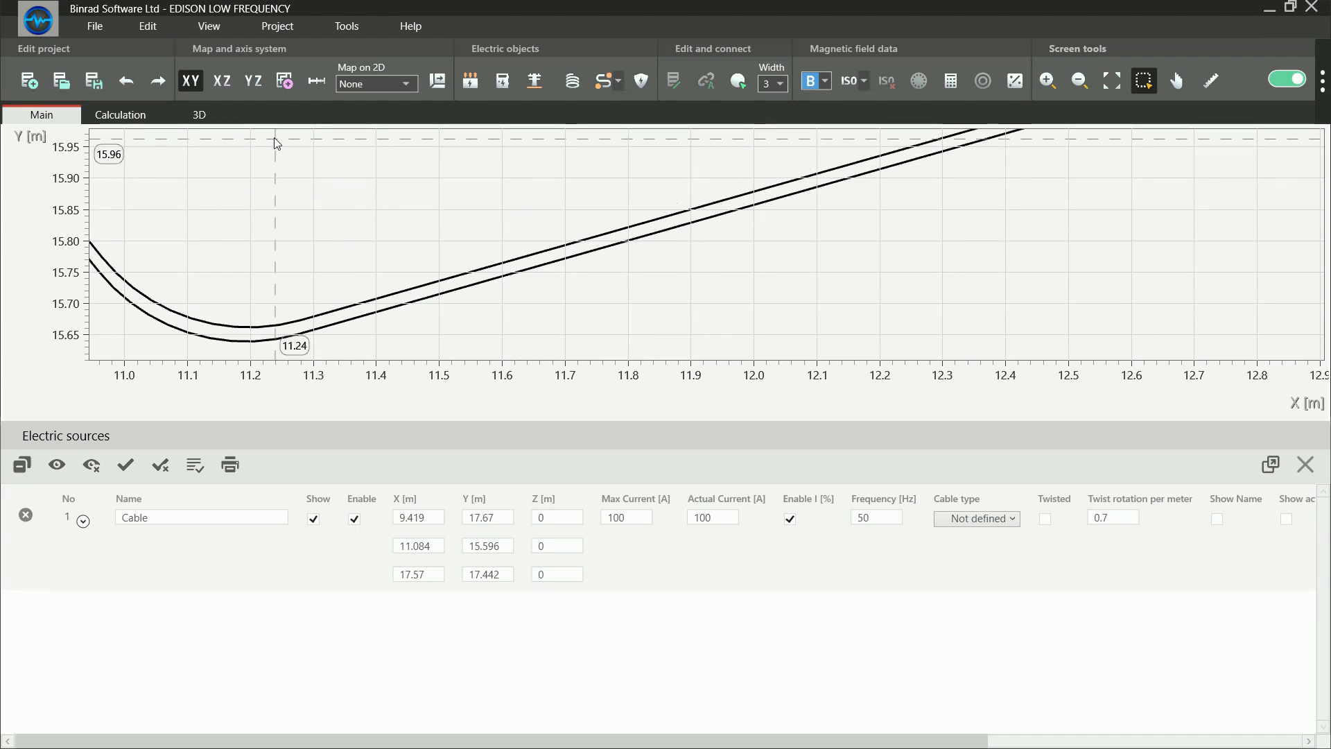
click(224, 83)
scroll(639, 250, up, 6)
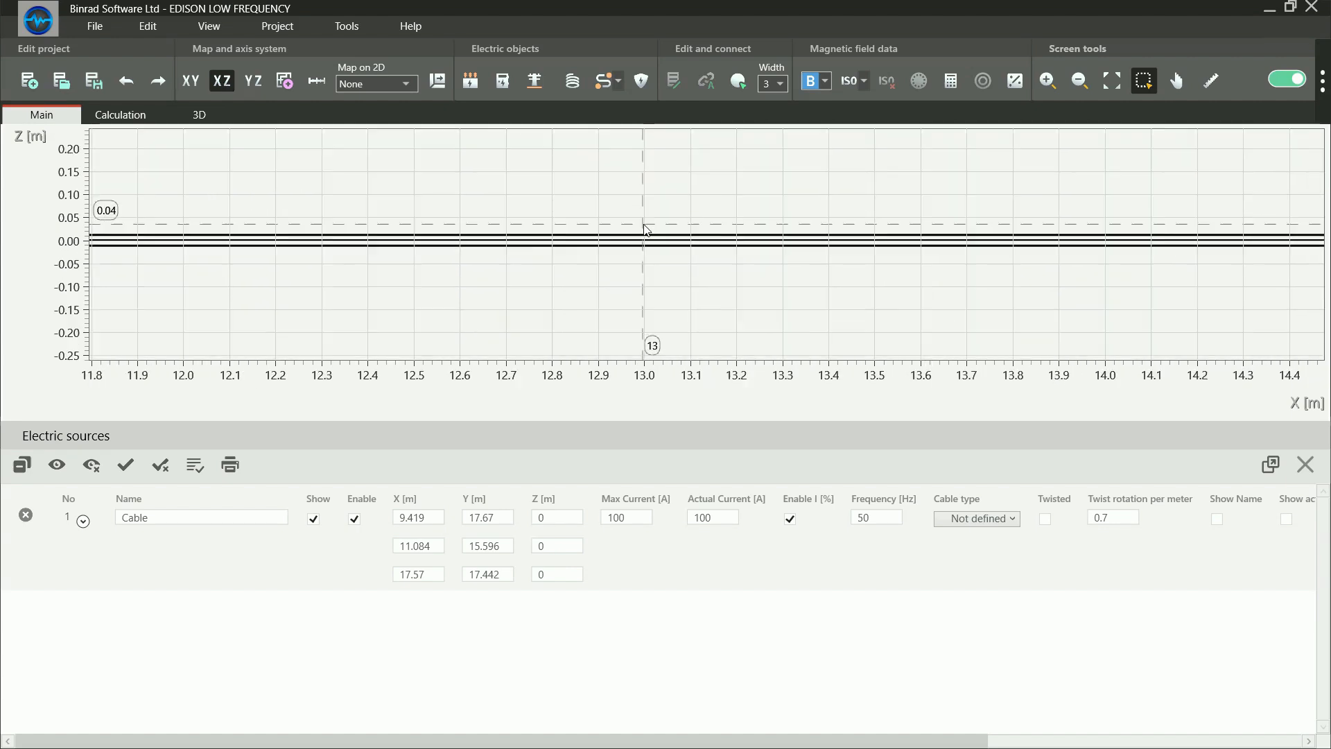
click(253, 80)
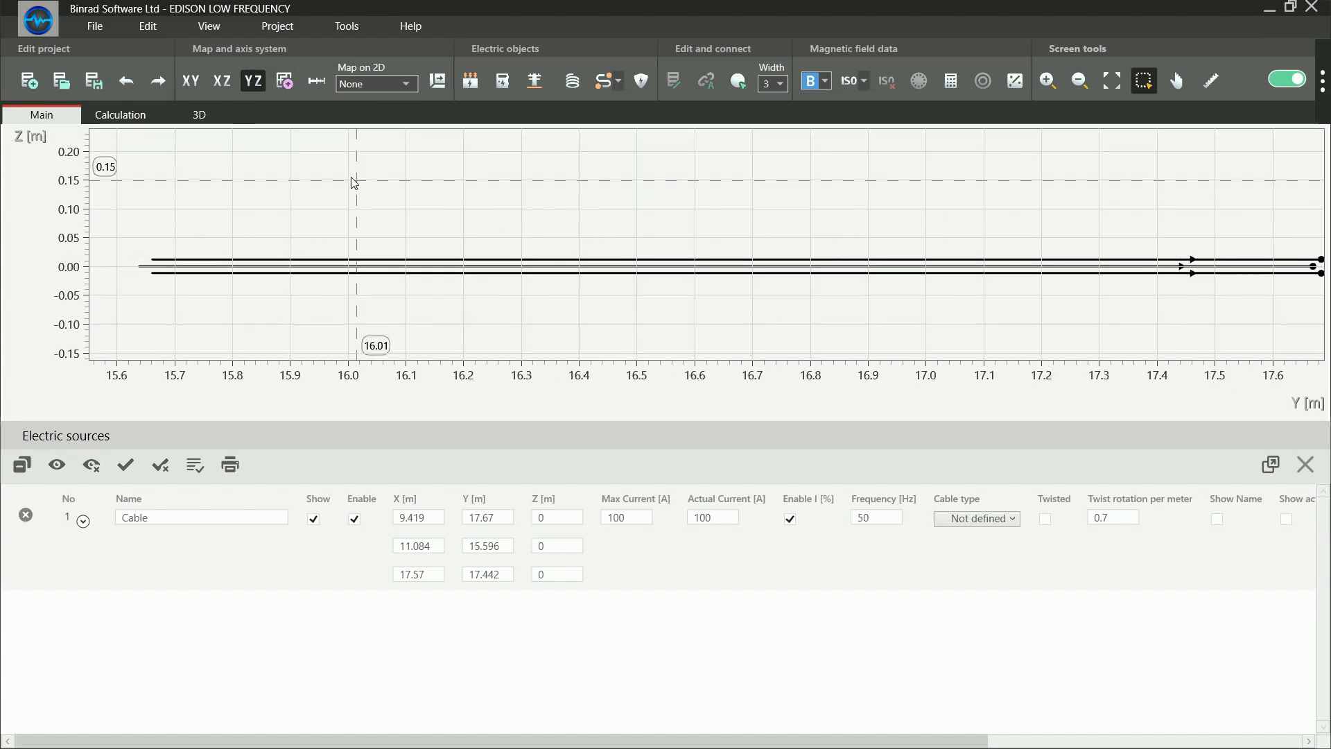
Show the cable in 3D and set the Z coordinate of all three of its points to 1 m
click(199, 114)
click(554, 516)
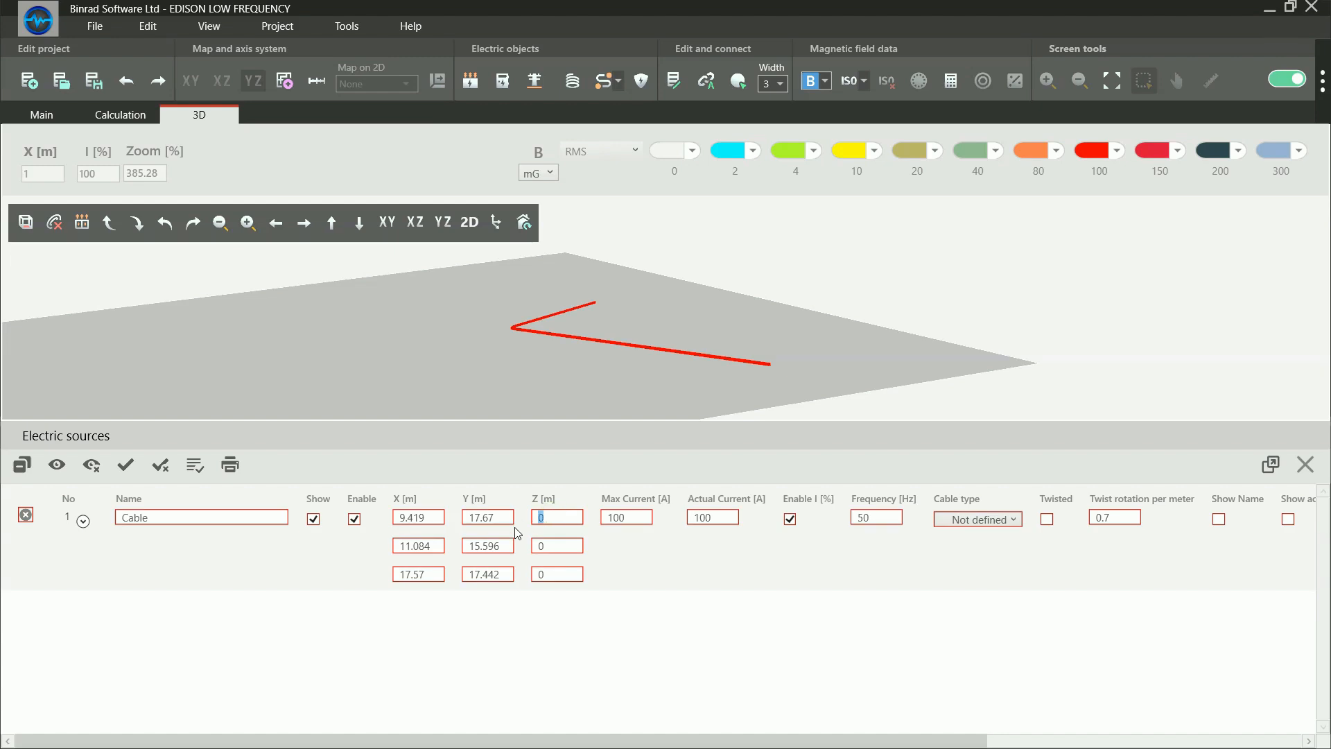
text(1)
click(552, 543)
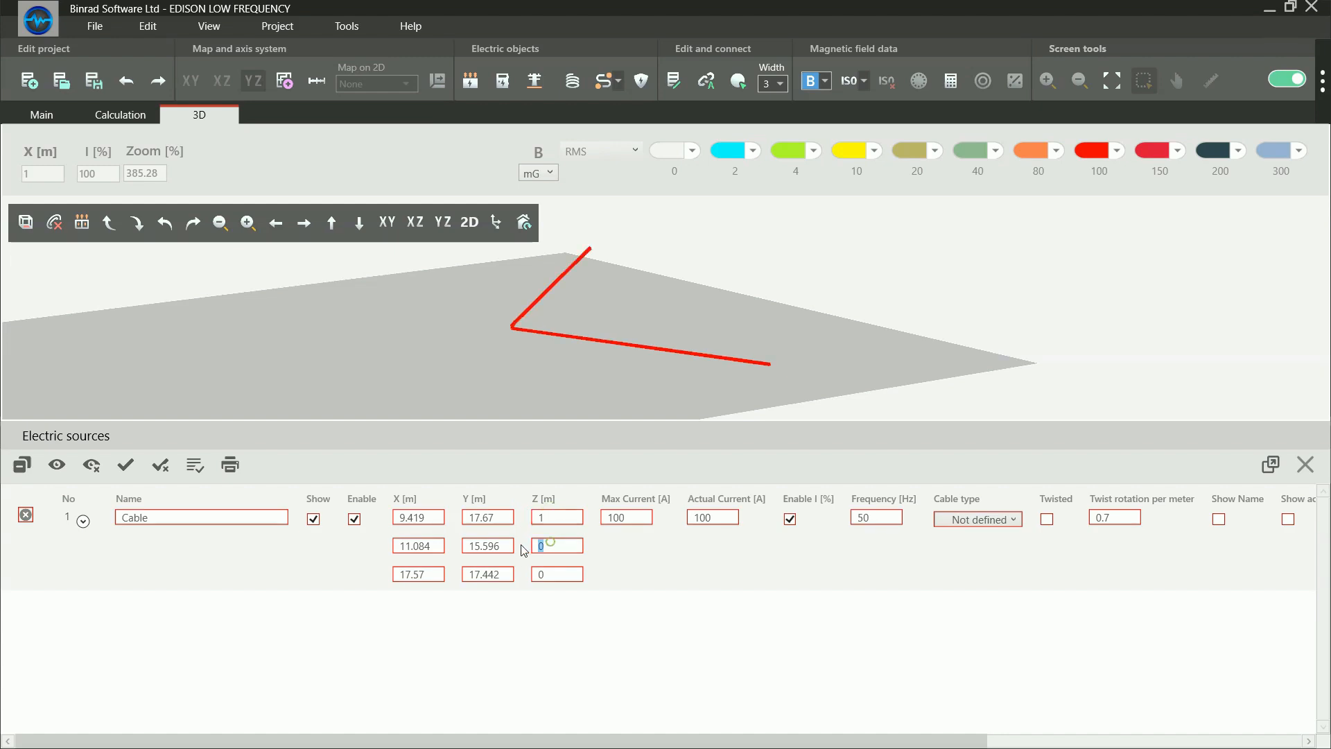
text(1)
click(546, 574)
text(1)
click(693, 352)
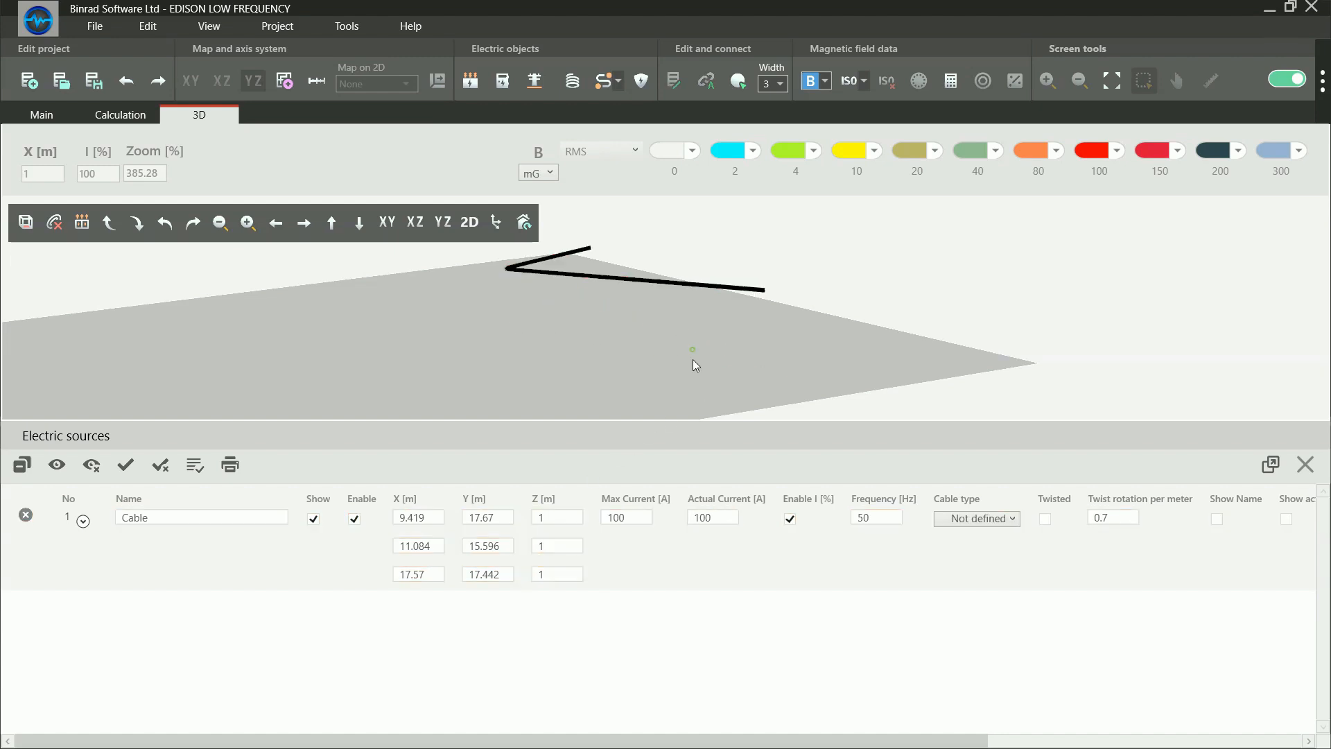
Expand the cable's internal lines in the electric sources and highlight conductors R, S and T one at a time in 3D
scroll(763, 301, up, 5)
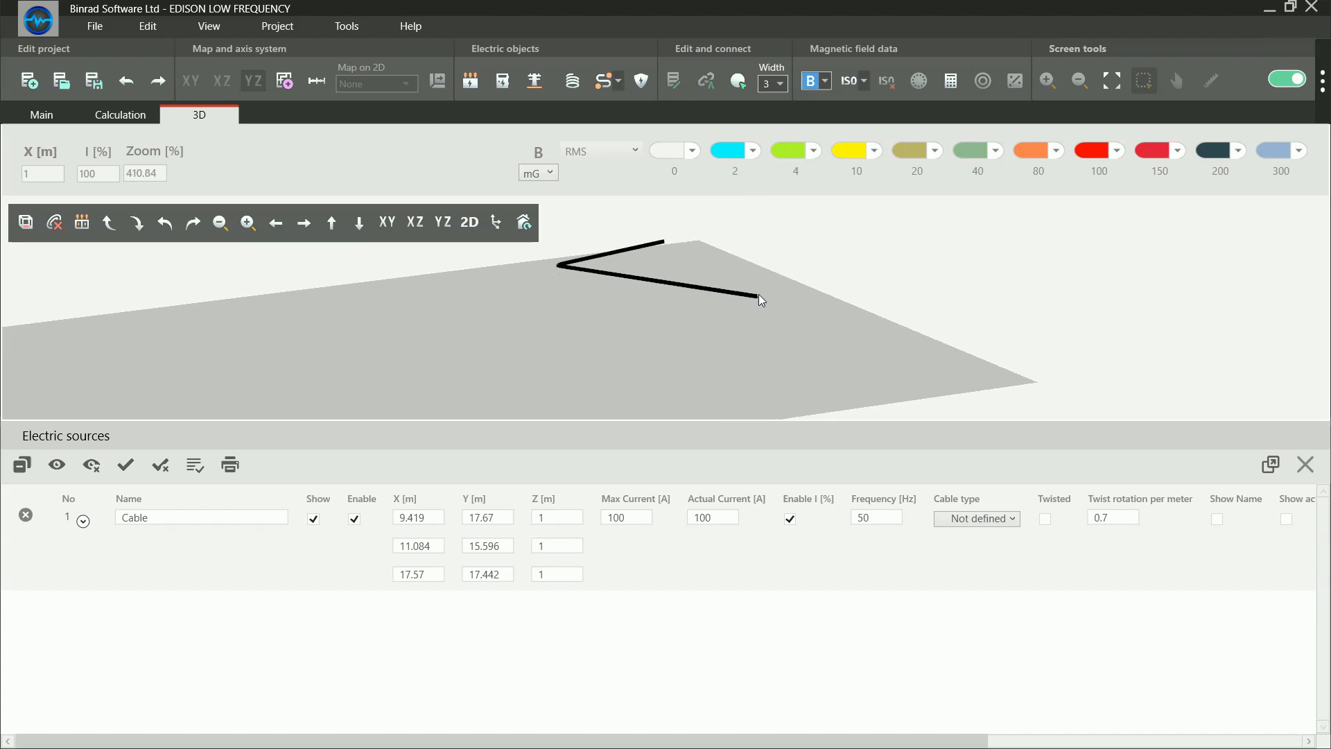
scroll(764, 308, up, 4)
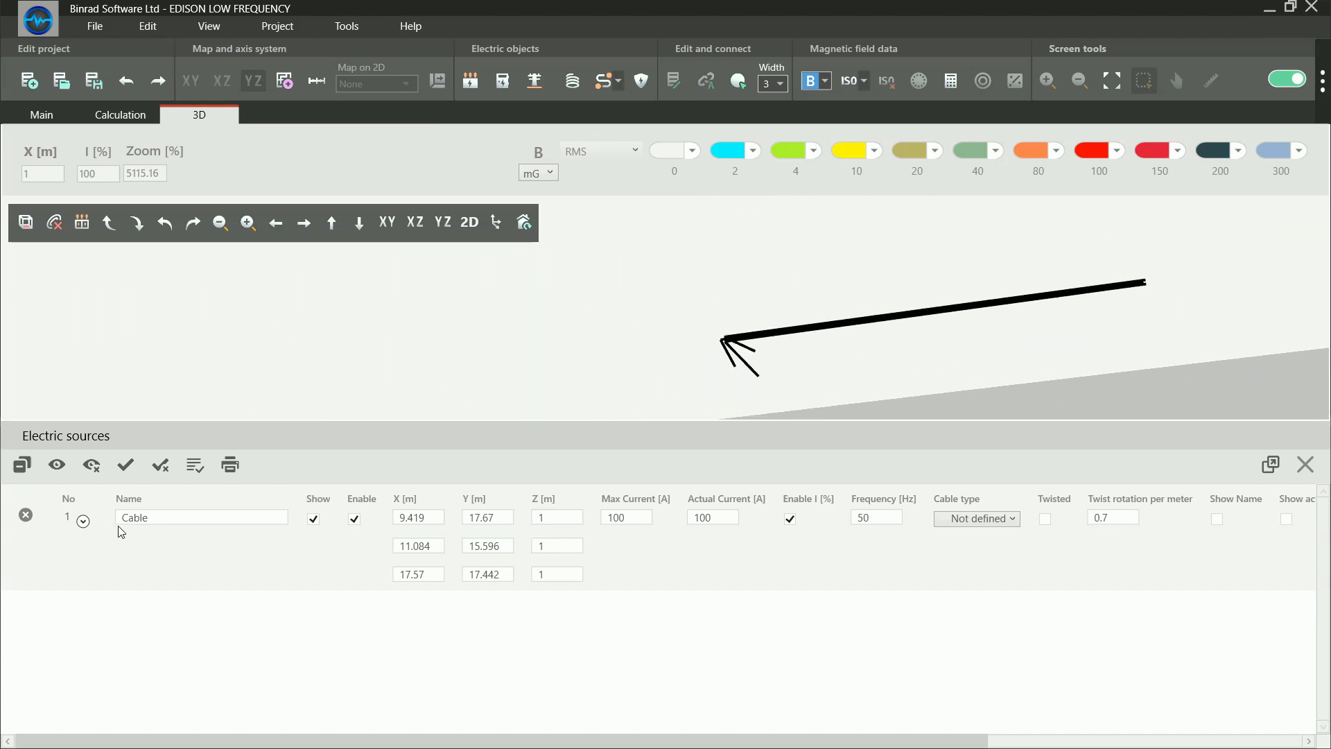
click(84, 521)
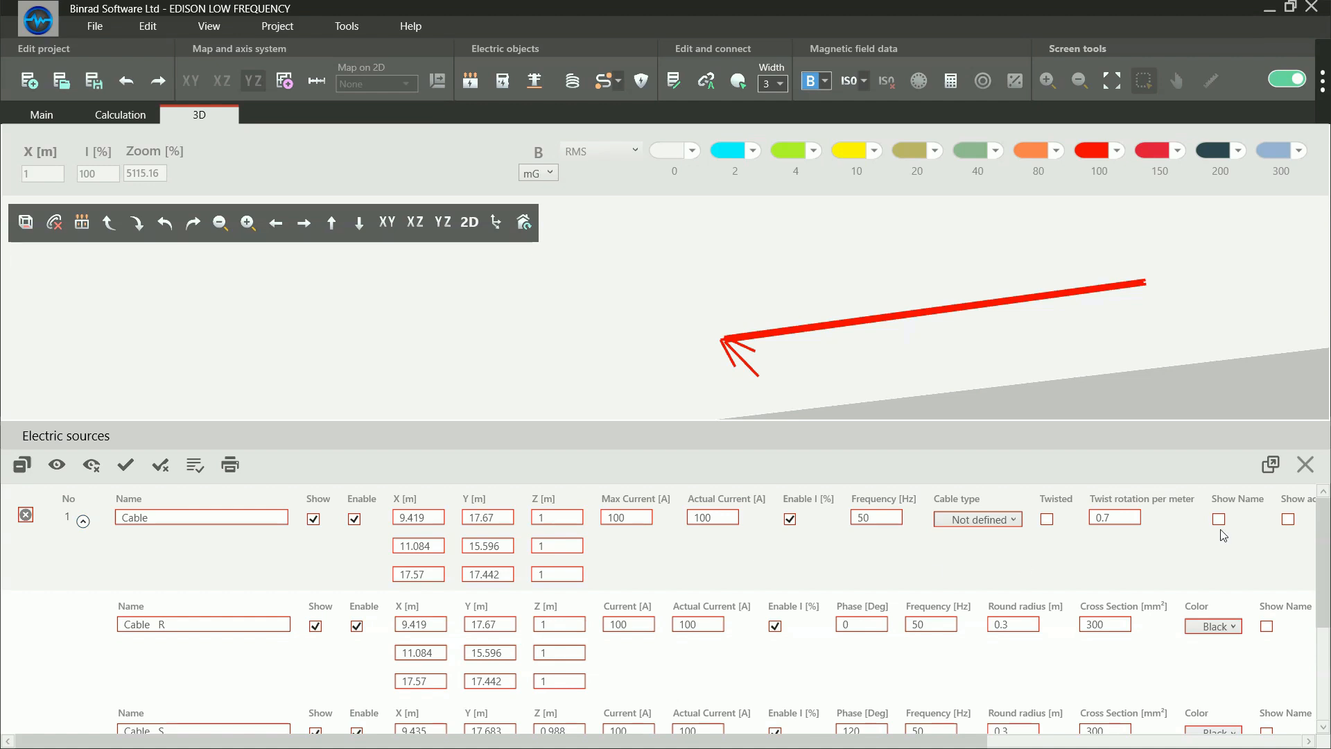
click(846, 350)
click(220, 621)
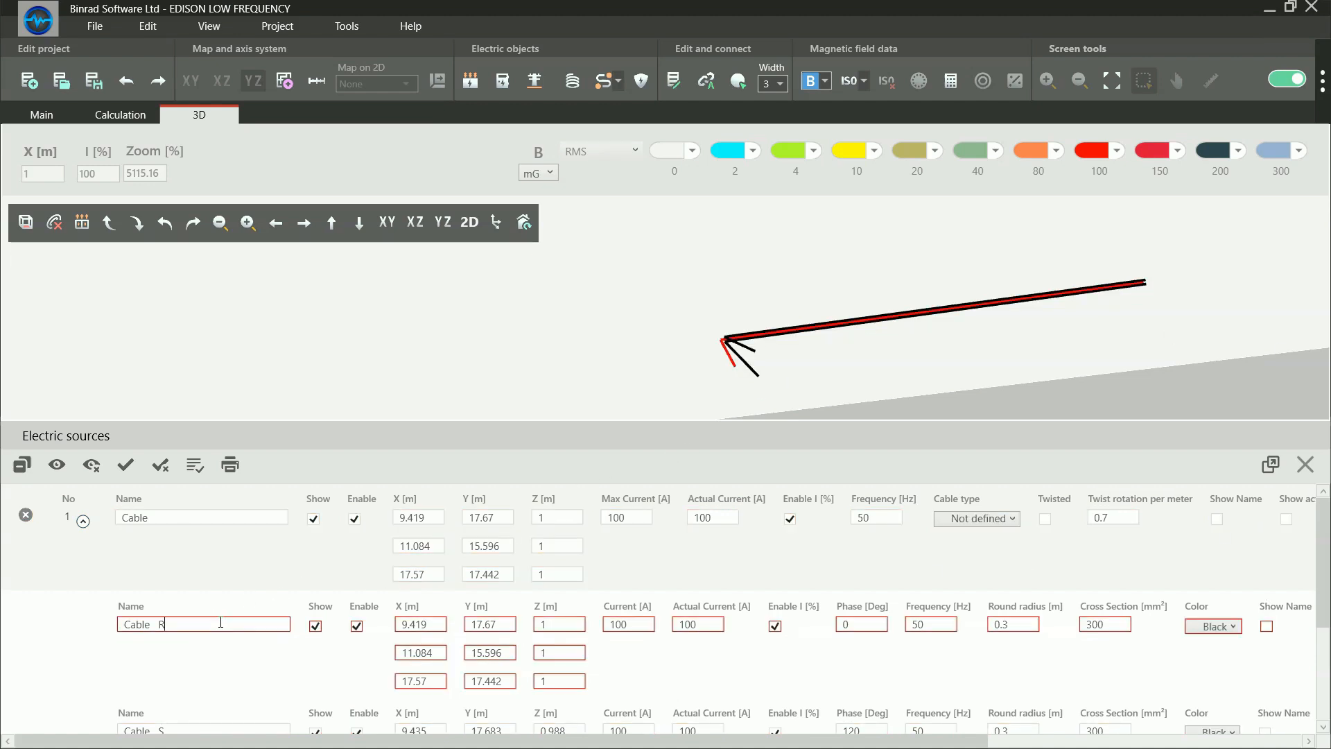
scroll(221, 622, down, 3)
click(222, 623)
scroll(221, 622, down, 2)
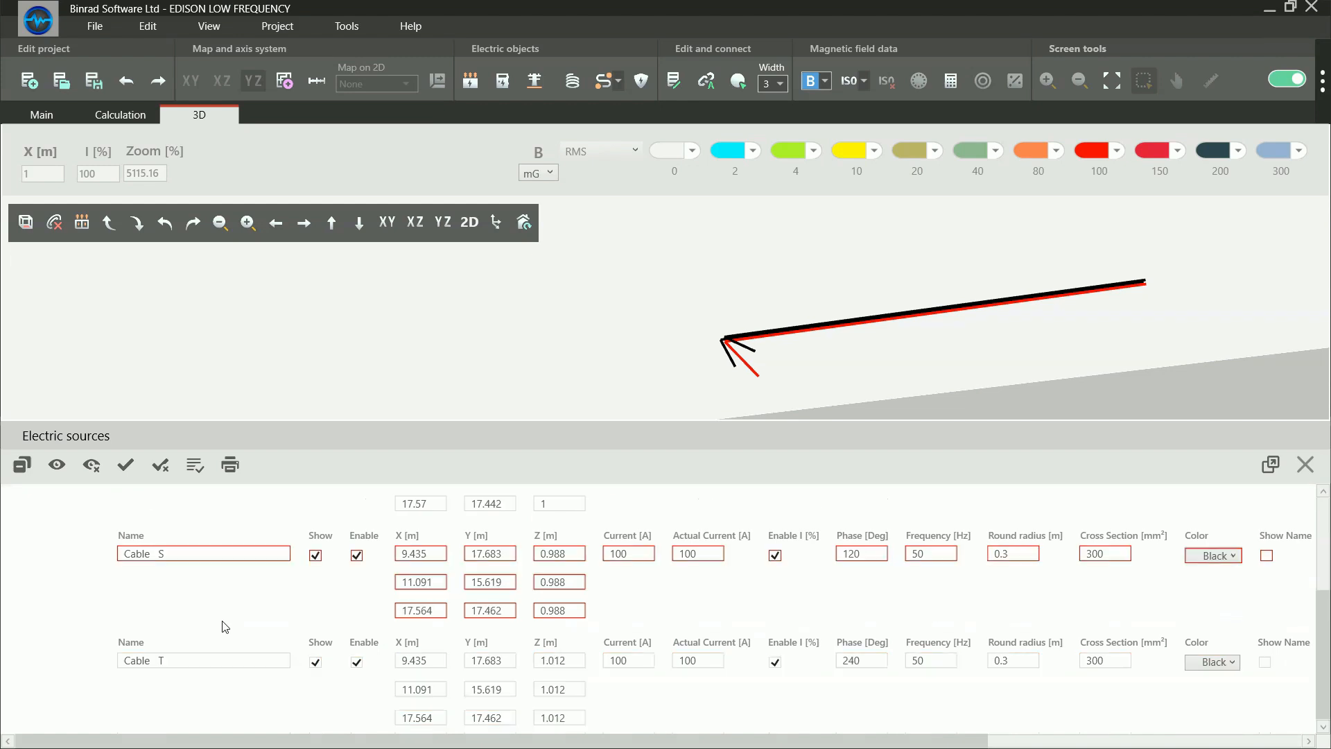
click(225, 658)
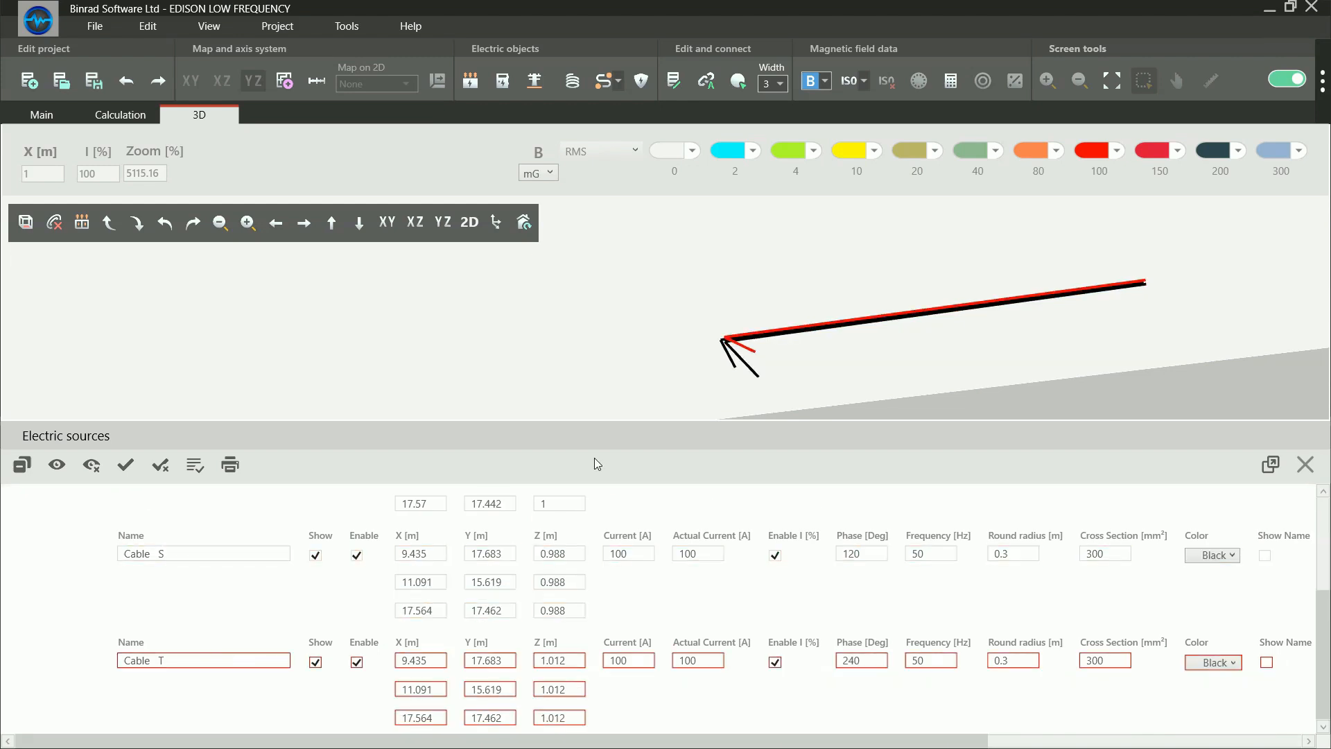
Pick individual conductors at the cable's end in the 3D view to identify their source entries, then clear the selection
click(804, 373)
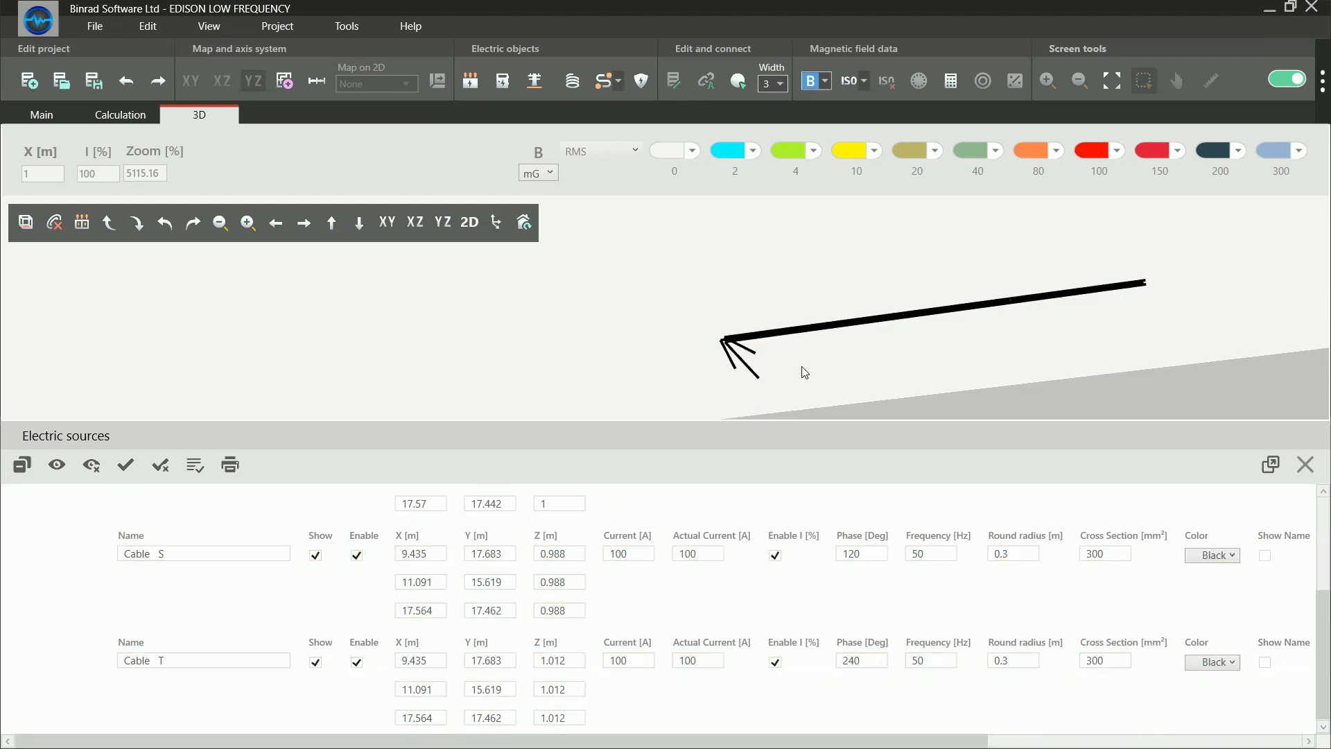
click(737, 375)
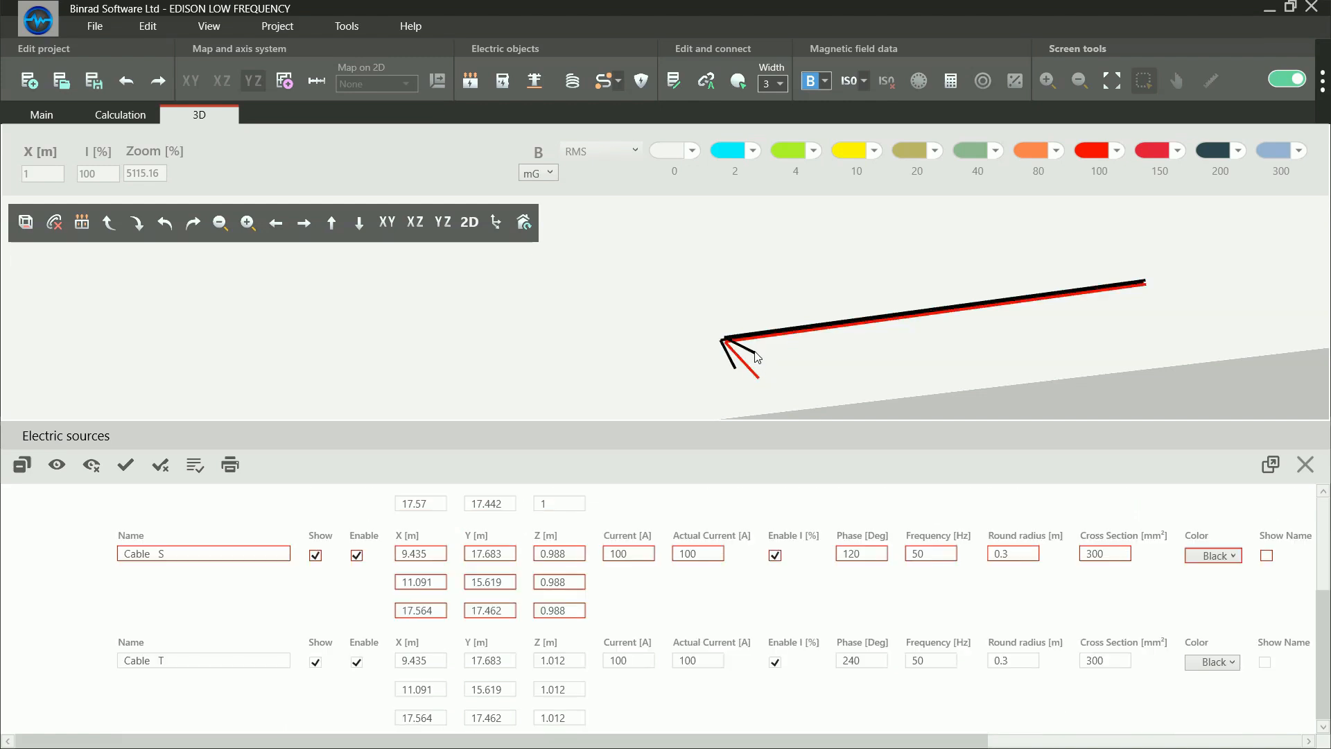
click(755, 359)
click(789, 359)
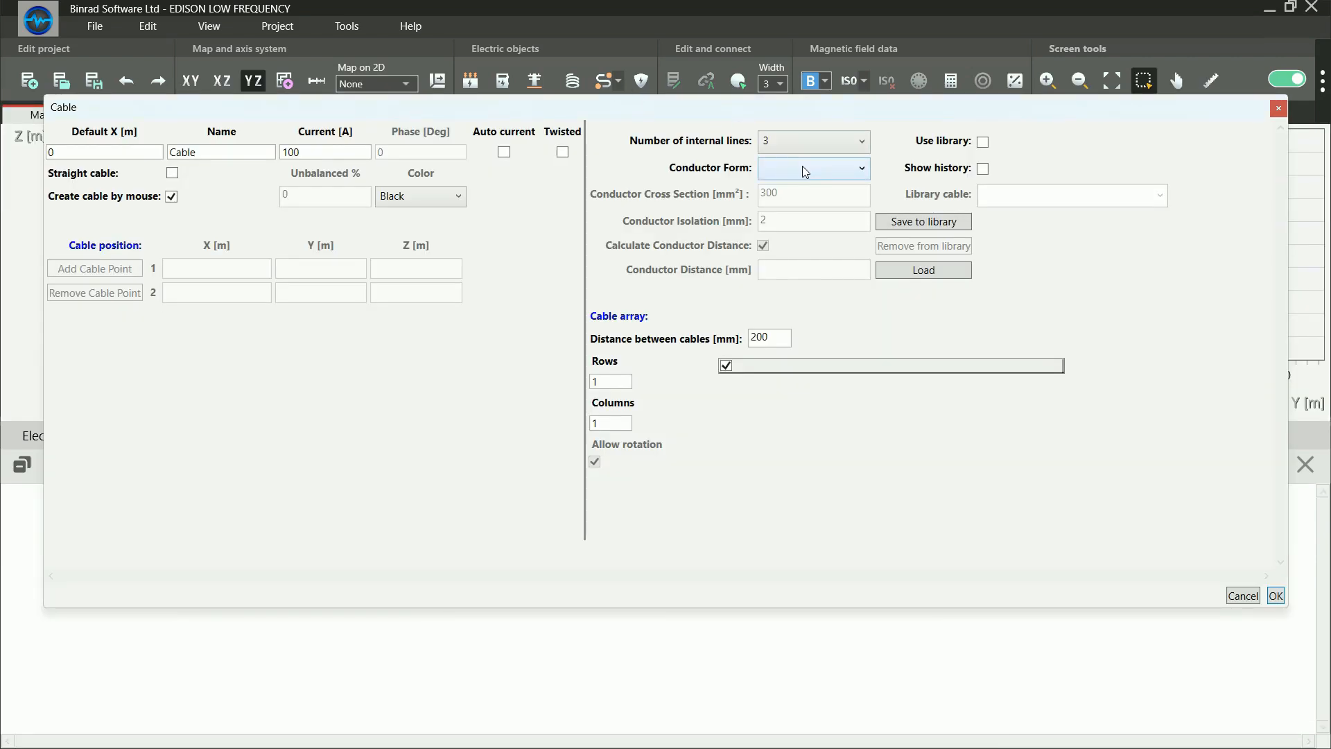
Choose Round Conductors for a new cable with 3 internal lines and examine its cross section and conductor distance
click(802, 142)
click(838, 121)
click(812, 169)
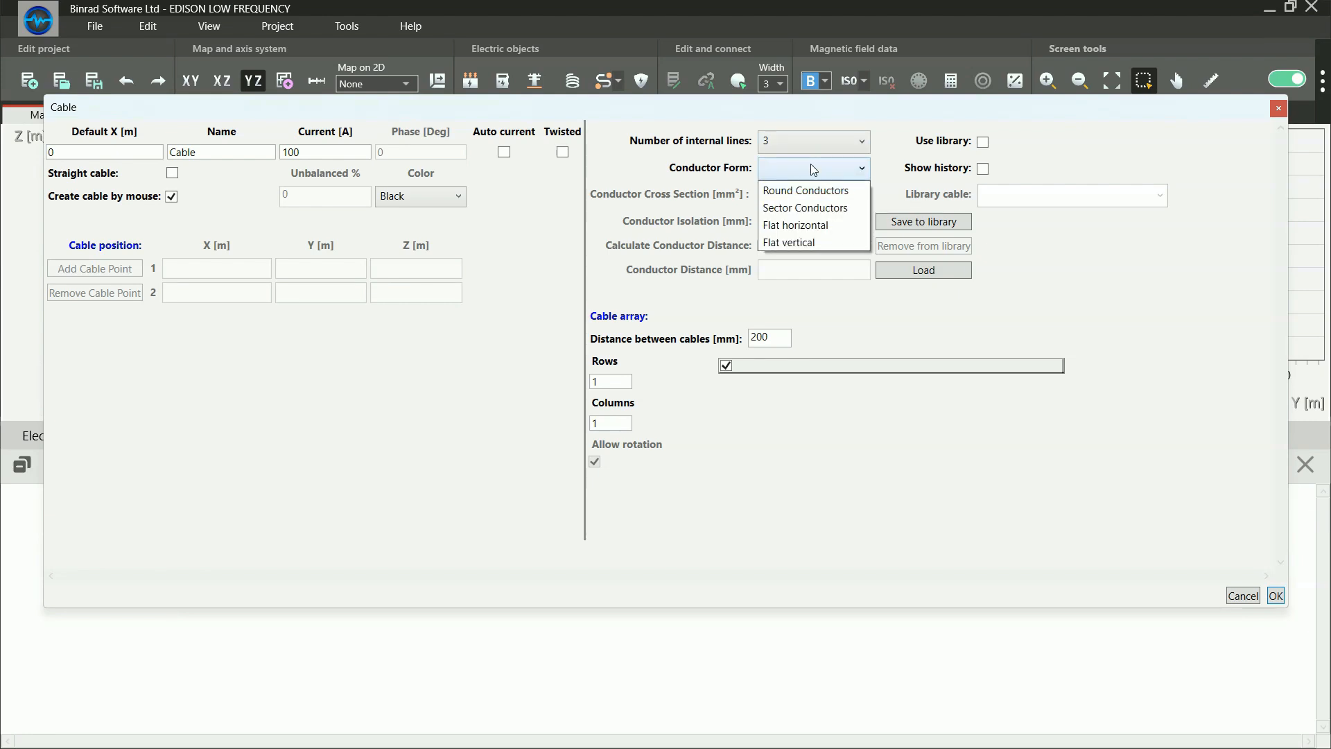
click(810, 186)
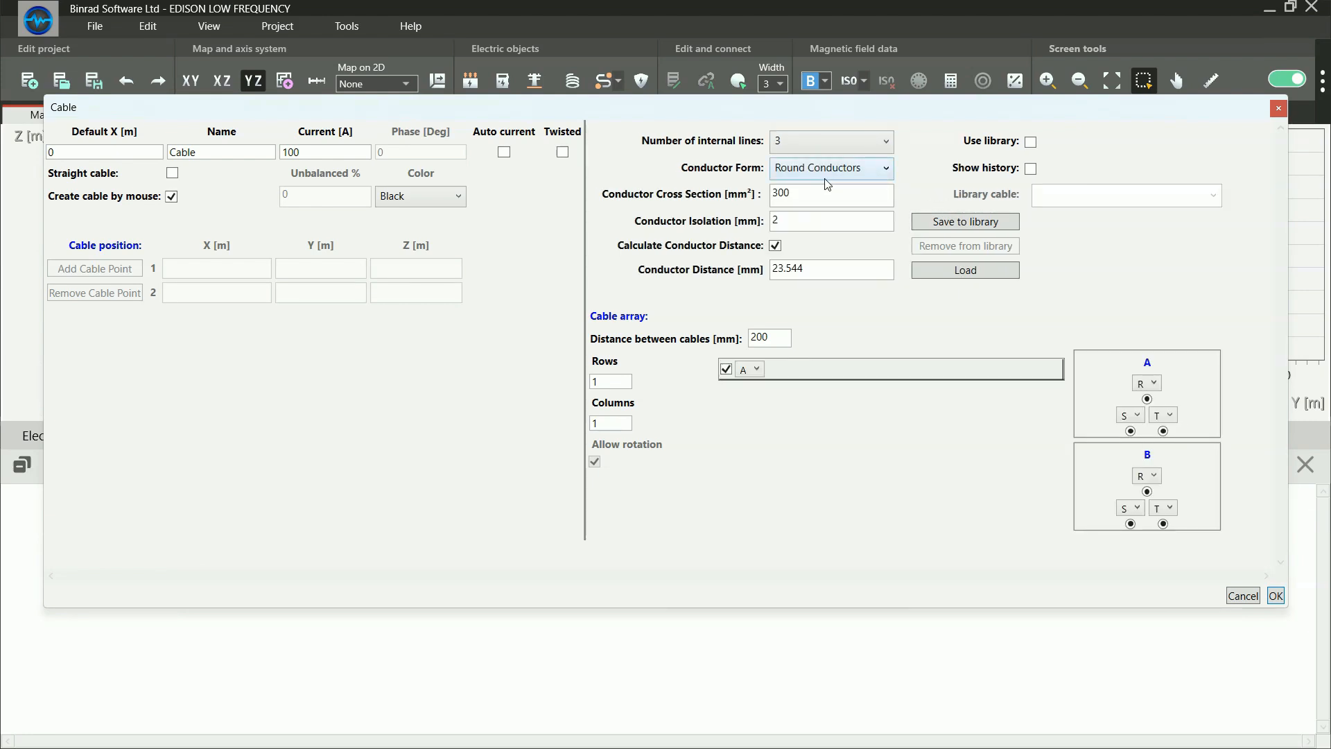
drag(814, 195, 758, 201)
drag(808, 269, 727, 230)
Change the new cable's conductor form to Sector Conductors and examine the calculated conductor distance
click(779, 166)
click(804, 205)
drag(807, 269, 735, 276)
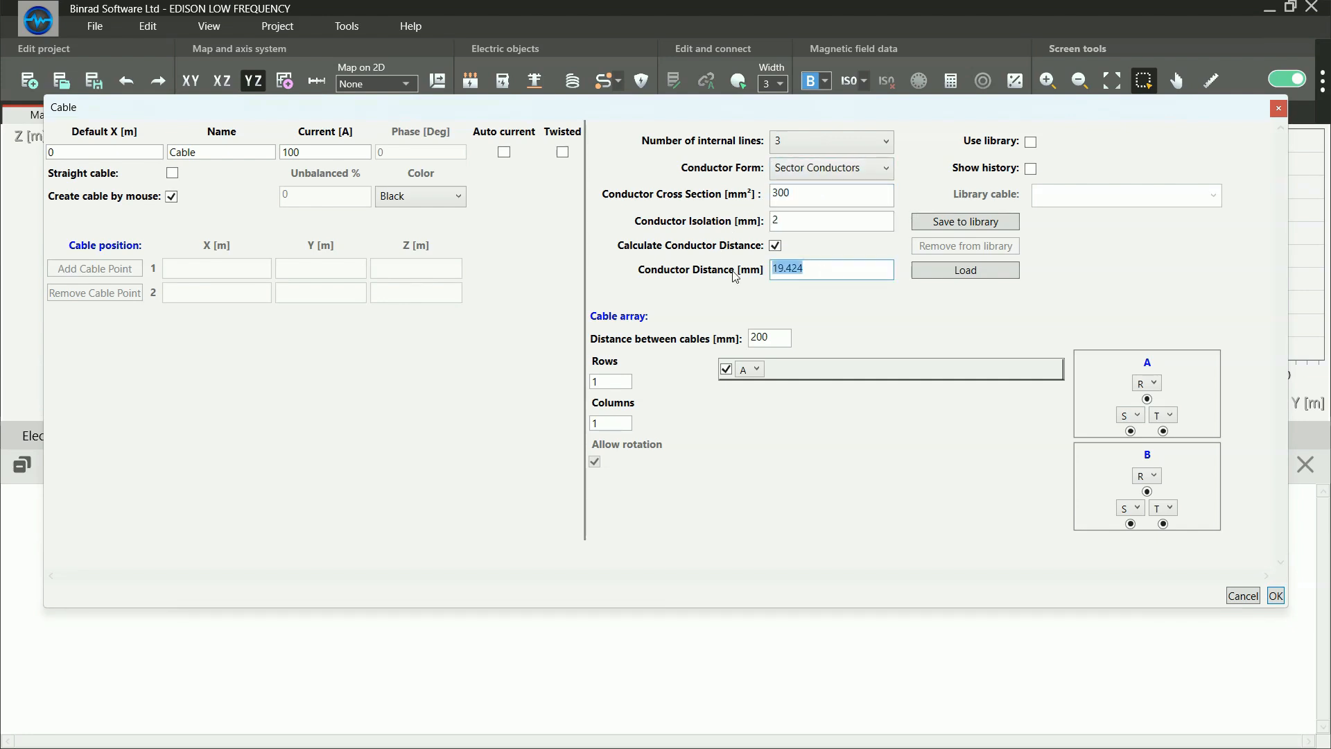
Change the new cable's conductor form to Flat horizontal, check its conductor distance and accept the cable settings
click(835, 176)
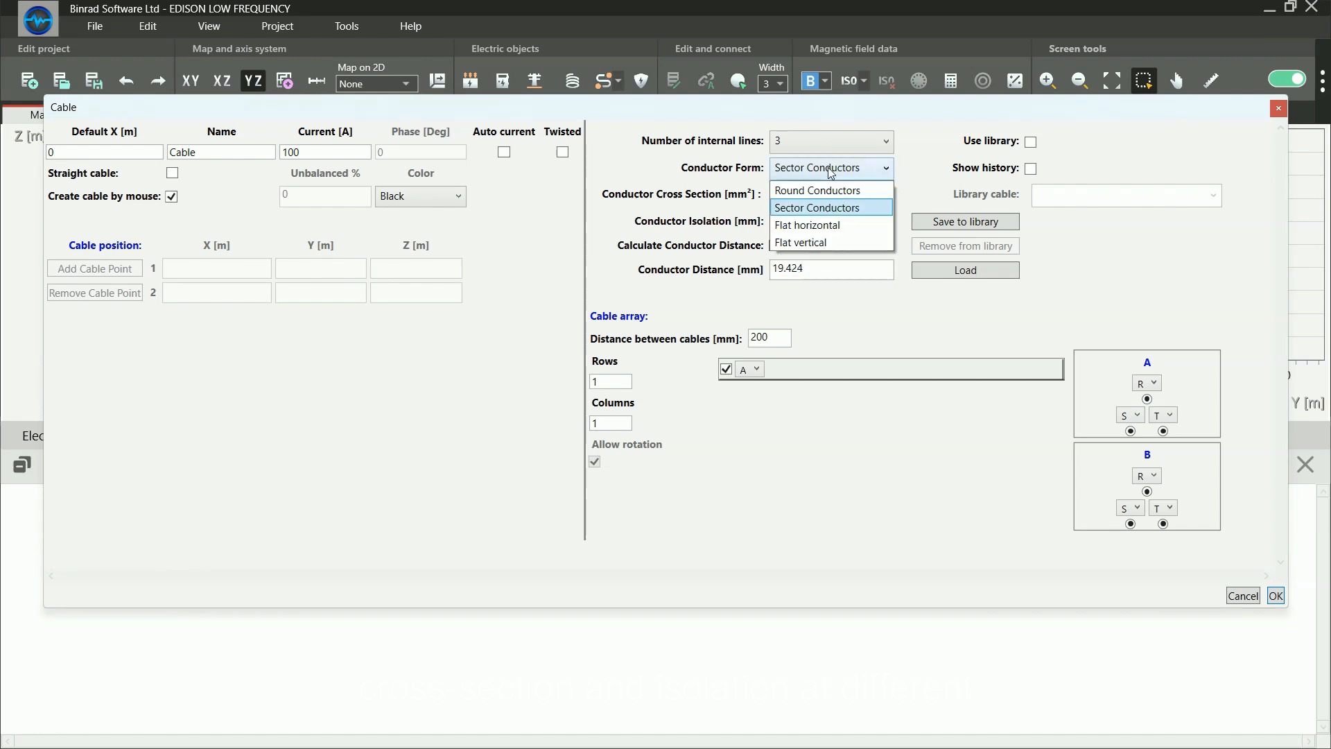
click(831, 226)
click(847, 270)
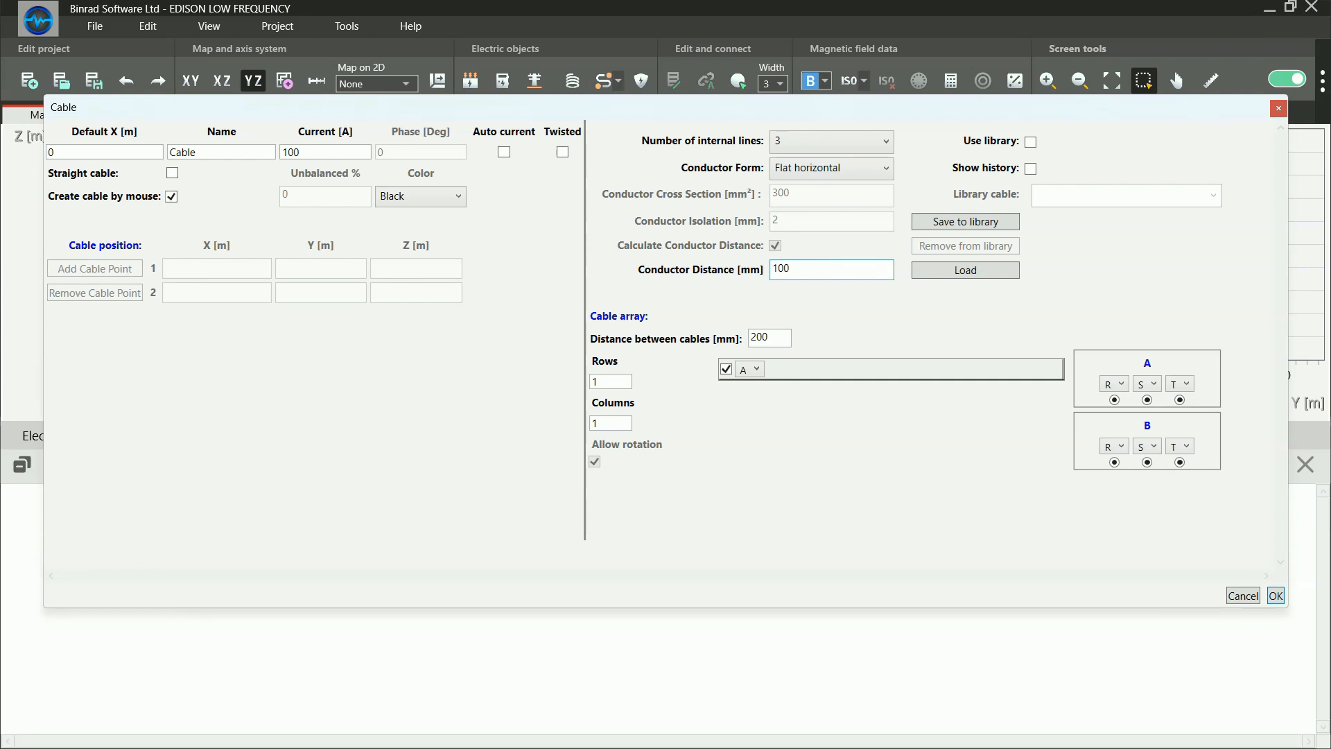
click(1275, 596)
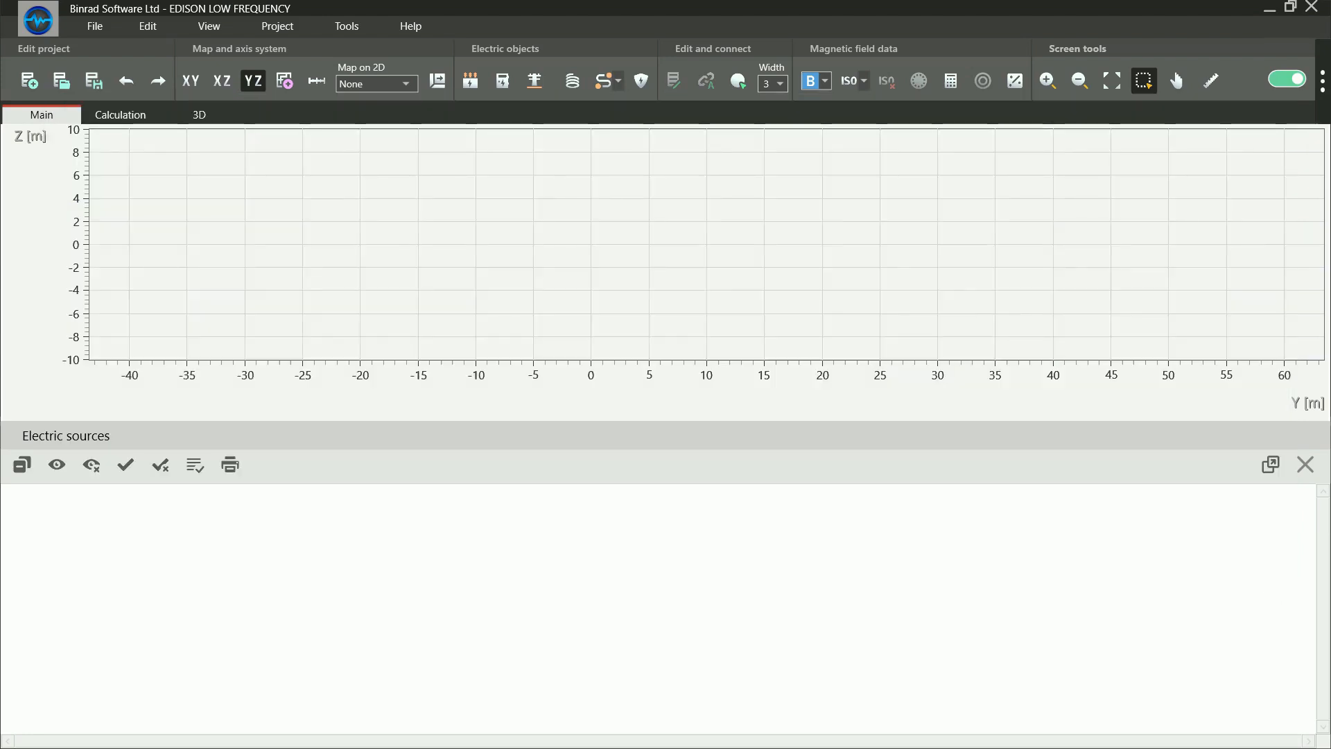
Draw the cable in the XY plane from about (-0.07, 13.89) through (6.66, 12.54) to (17.32, 16.88) m and finish it
click(200, 90)
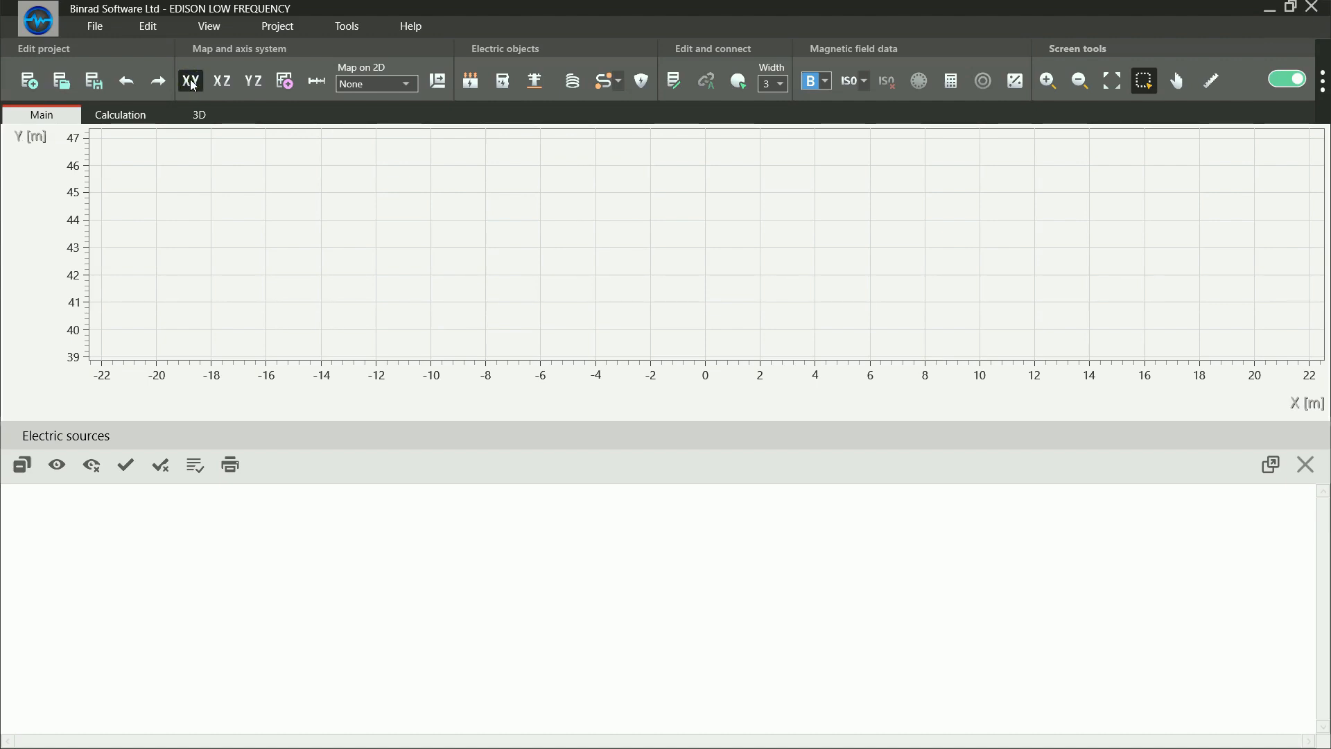
click(787, 237)
click(919, 185)
right_click(906, 210)
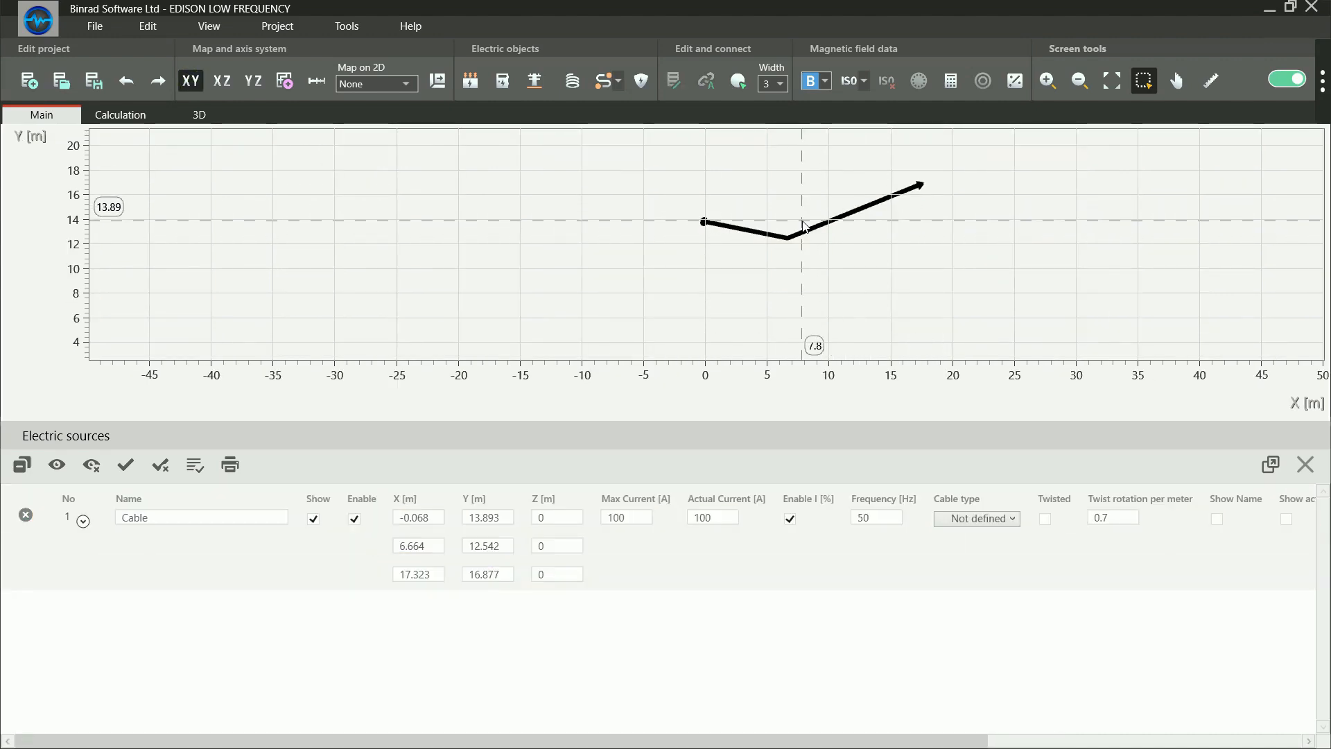
Examine the flat cable's parallel conductors up close around its bend in the XY plane, then show the cable in 3D
scroll(797, 232, up, 5)
scroll(792, 258, up, 1)
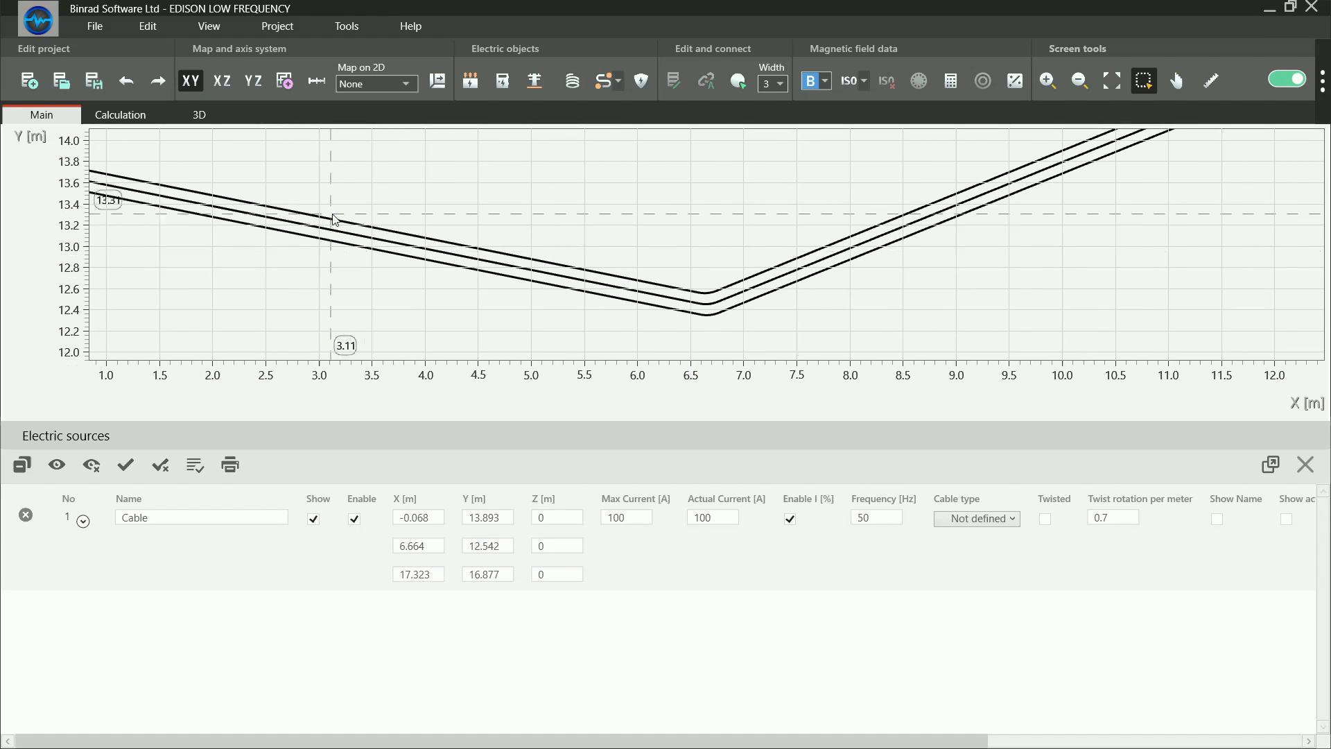
click(200, 114)
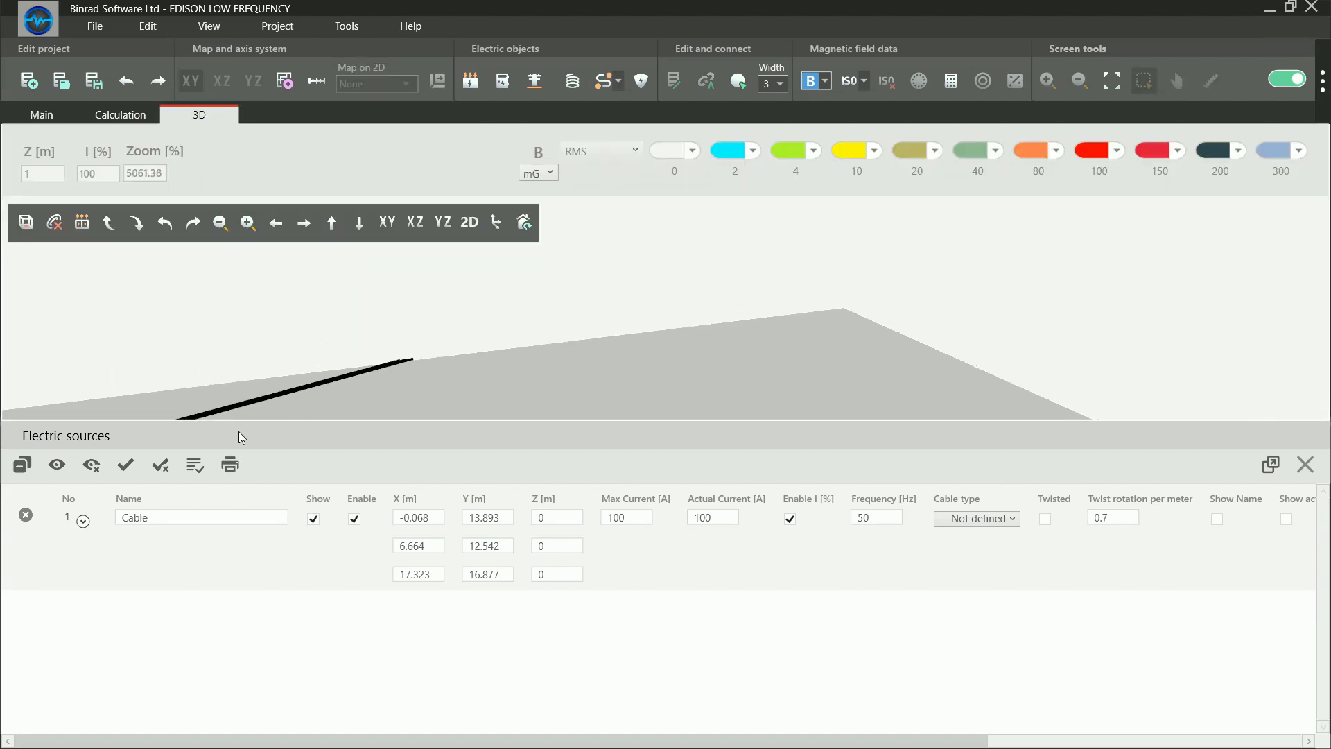